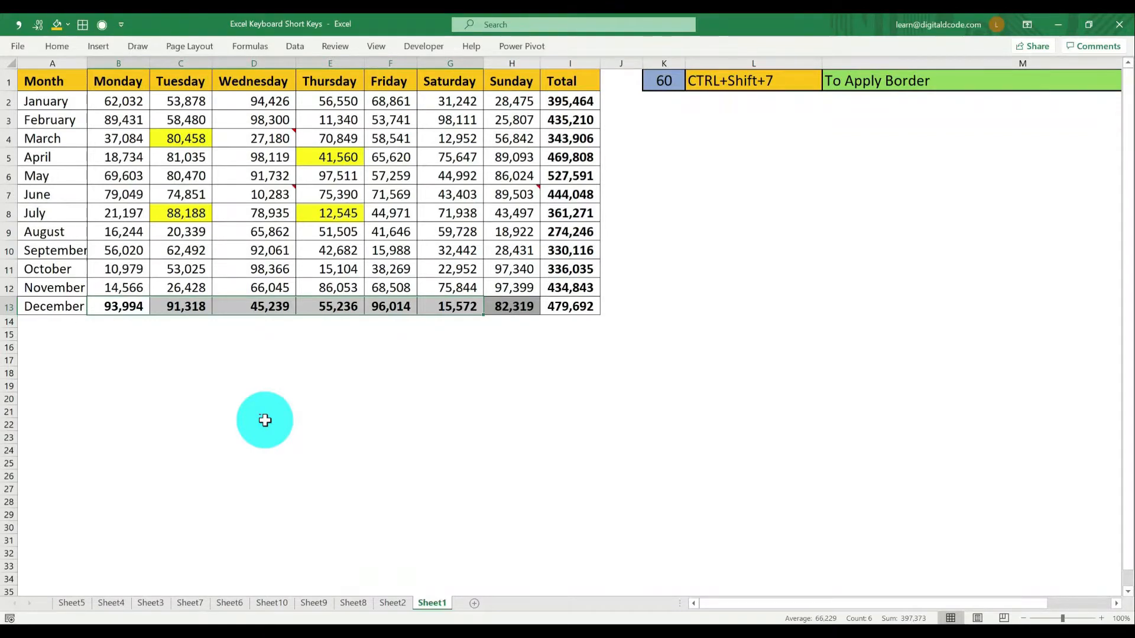
Step: Show the formulas behind the Sheet1 table's cells, and return to the normal display of values
key("ctrl+grave")
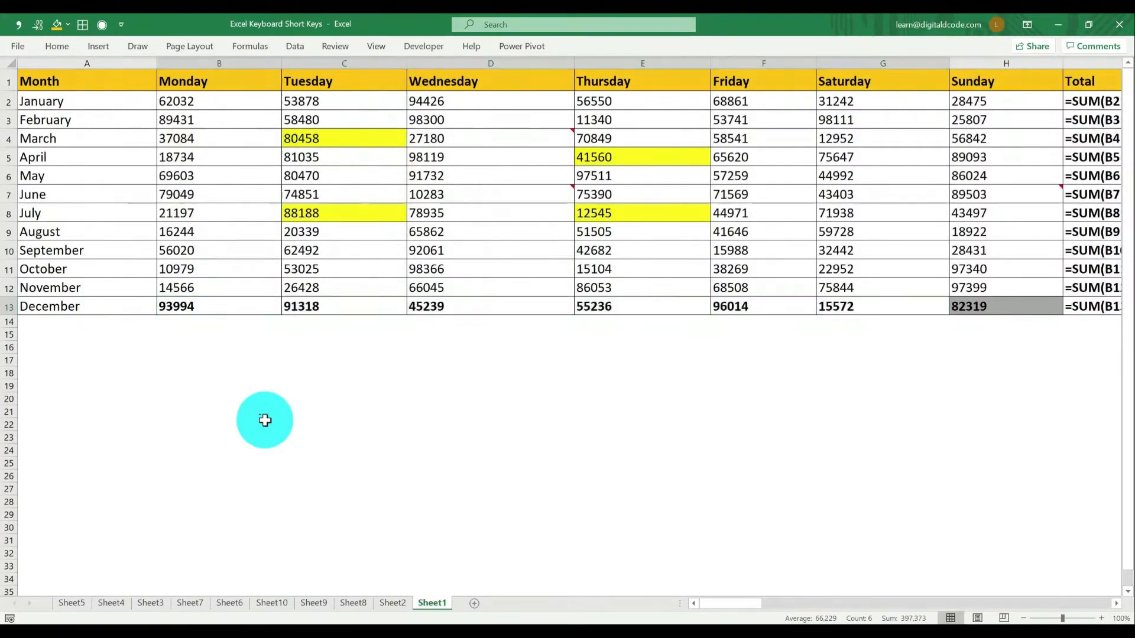
key("ctrl+grave")
key("ctrl+grave")
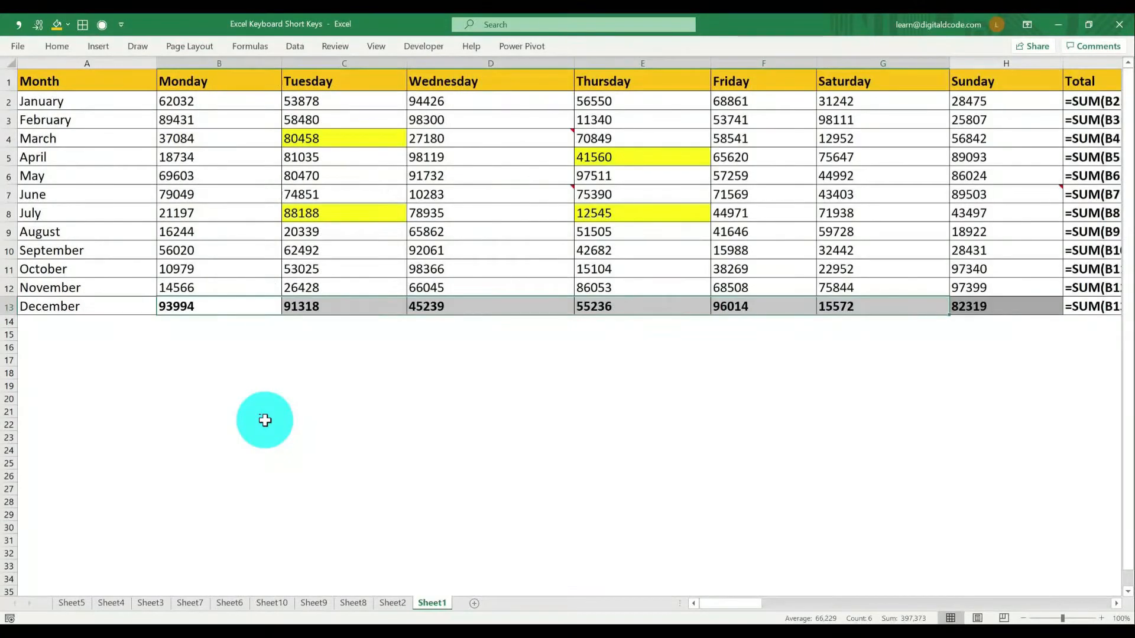
key("ctrl+grave")
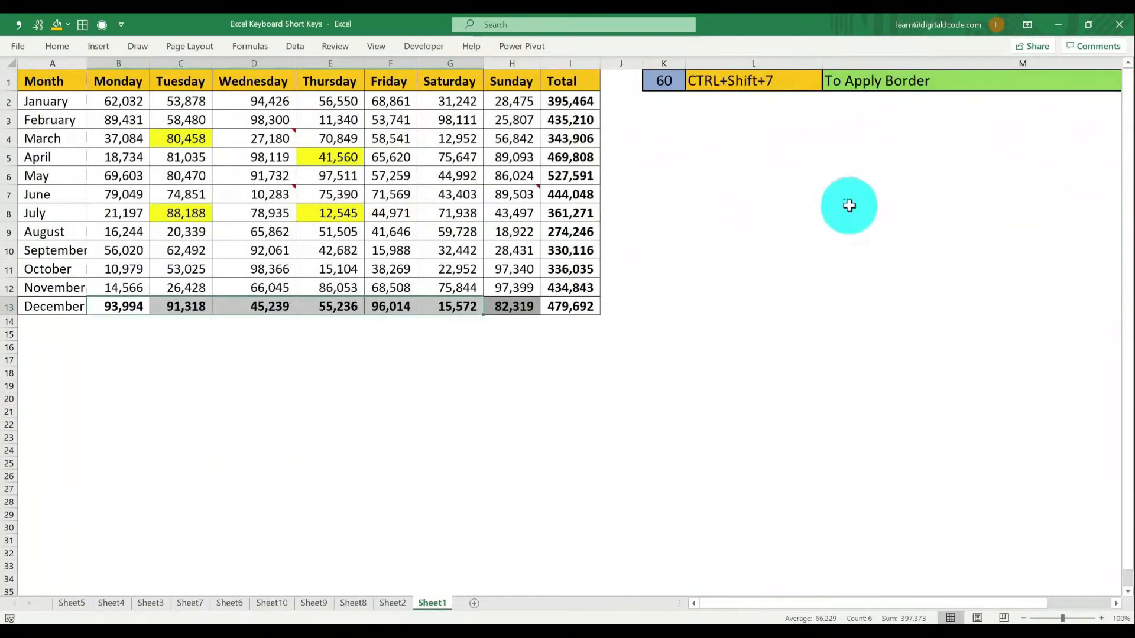
Step: Apply an outline border around the empty cells L9:L15 on Sheet1
left_click_drag(671, 81, 881, 63)
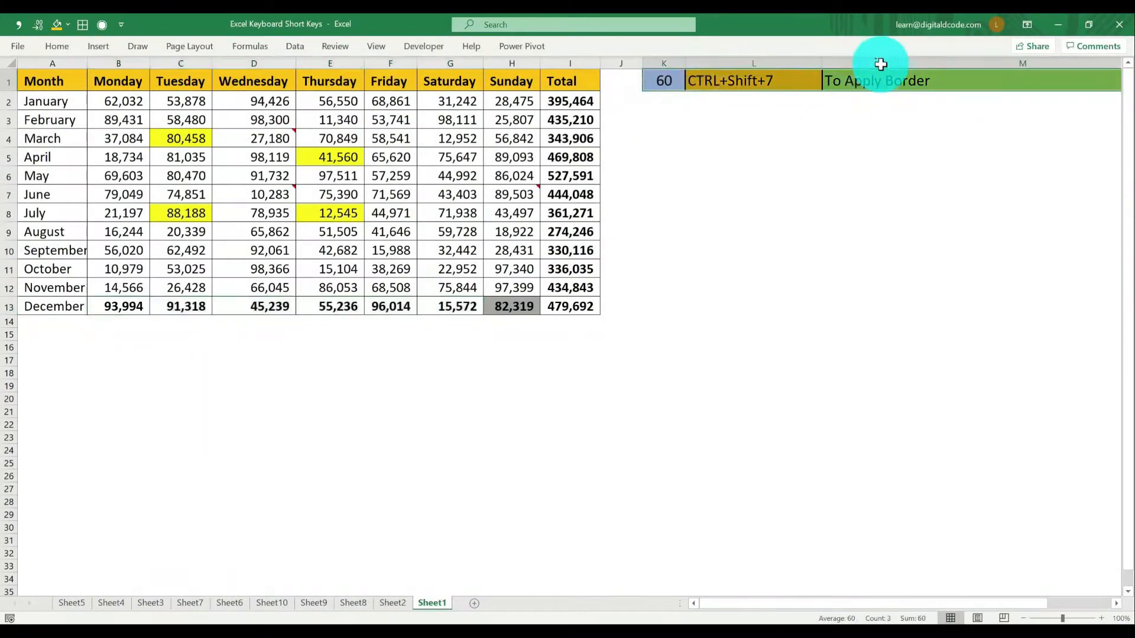
left_click_drag(691, 231, 692, 336)
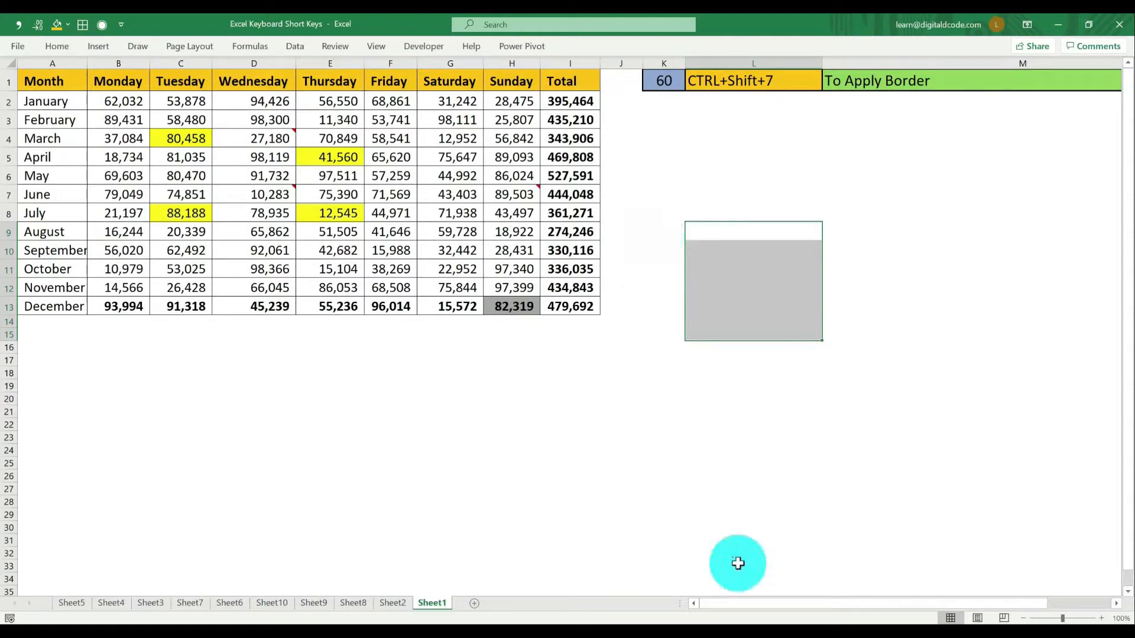
key("ctrl+shift+7")
key("Left")
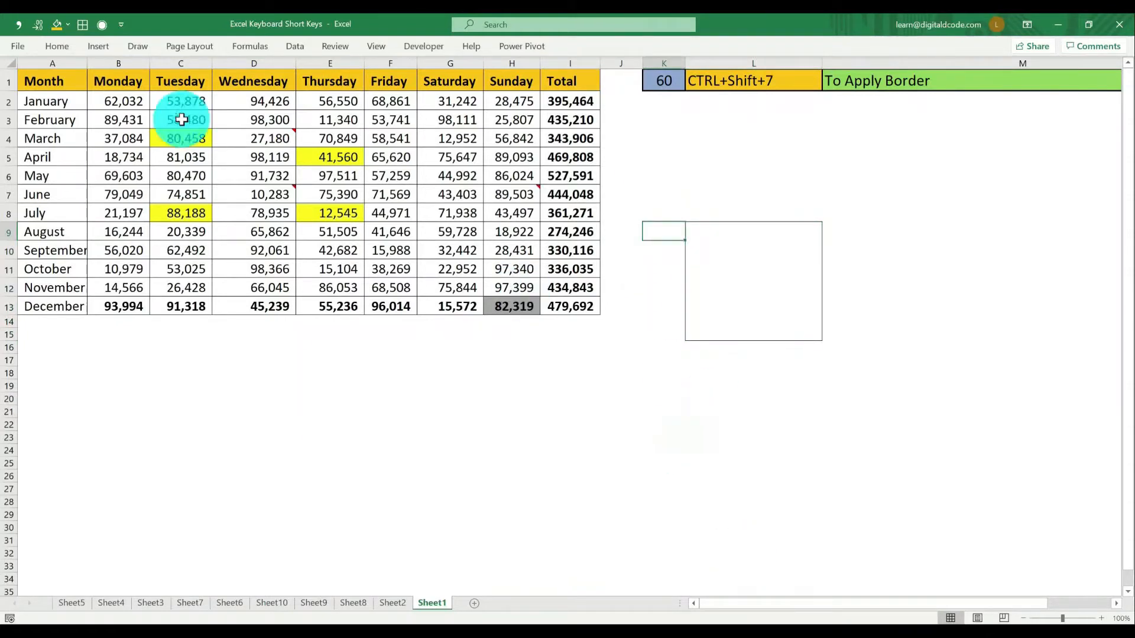
left_click(66, 47)
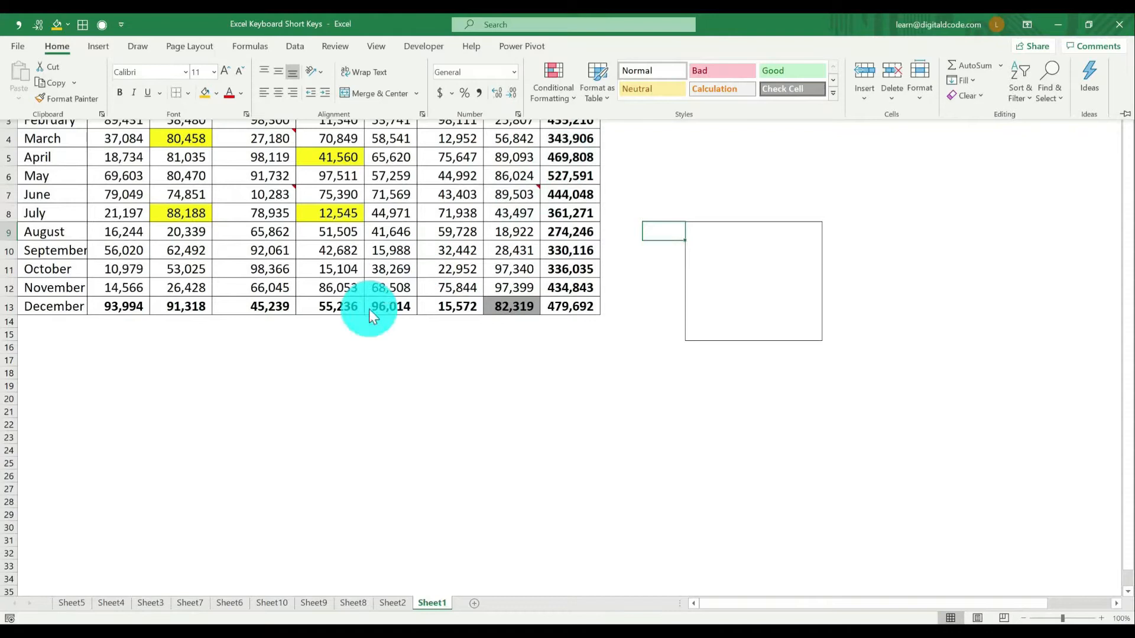
left_click(360, 329)
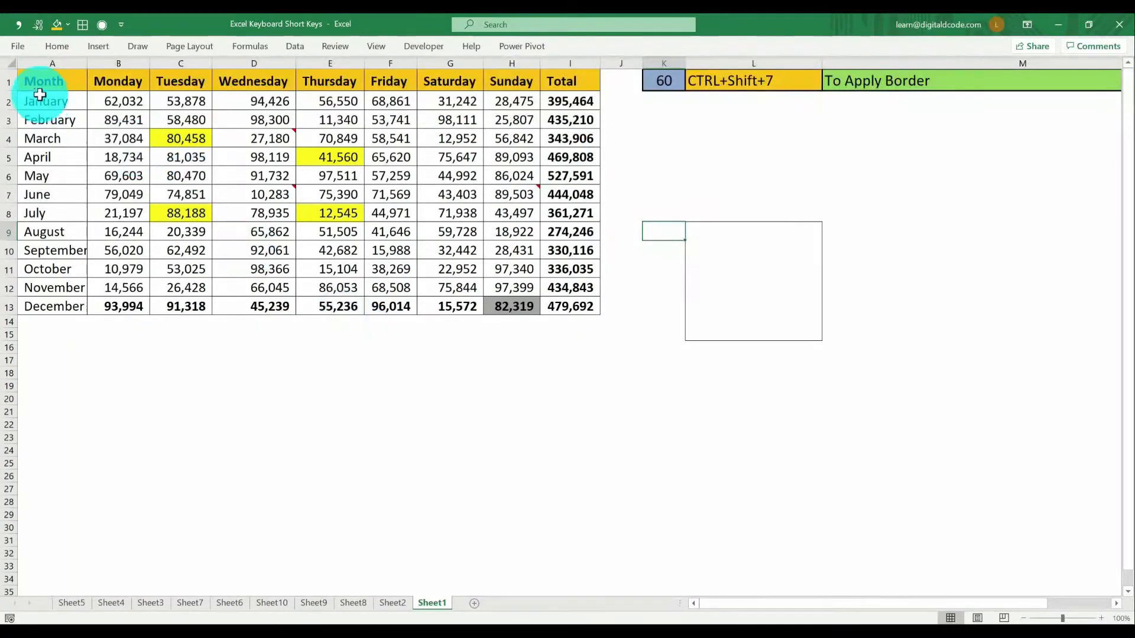
Step: Copy the monthly table A1:I13 from Sheet1 and add a new blank worksheet
mouse_move(36, 84)
left_mouse_down()
mouse_move(634, 266)
mouse_move(631, 337)
mouse_move(590, 299)
left_mouse_up()
key("ctrl+c")
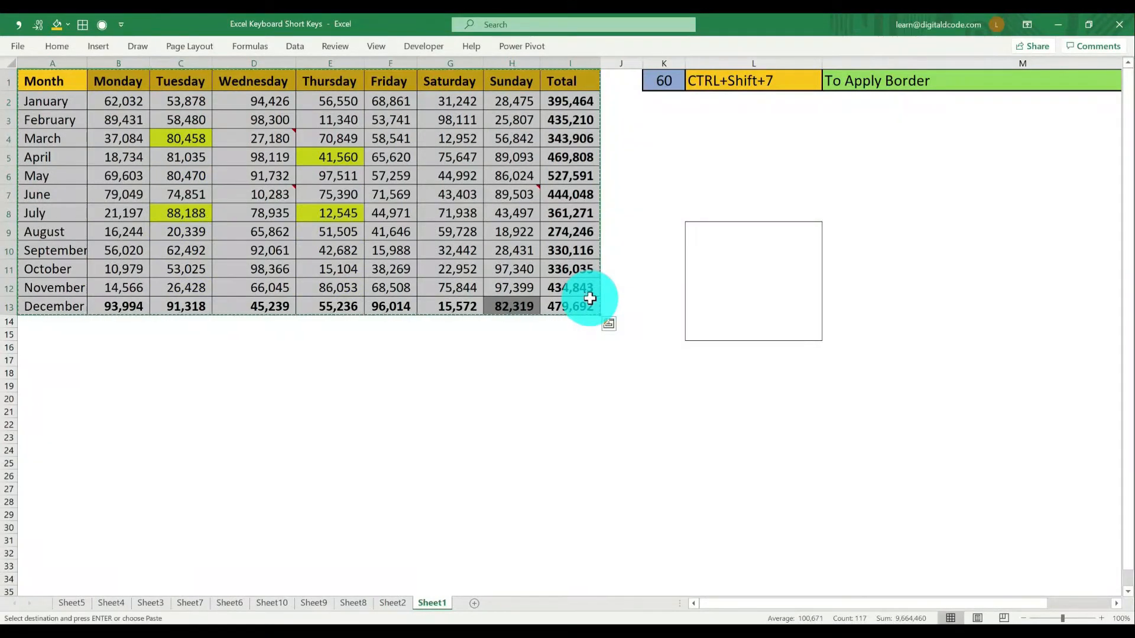
key("shift+F11")
Step: Paste only the values of the copied table into the new worksheet starting at A1, without its formatting
key("ctrl+v")
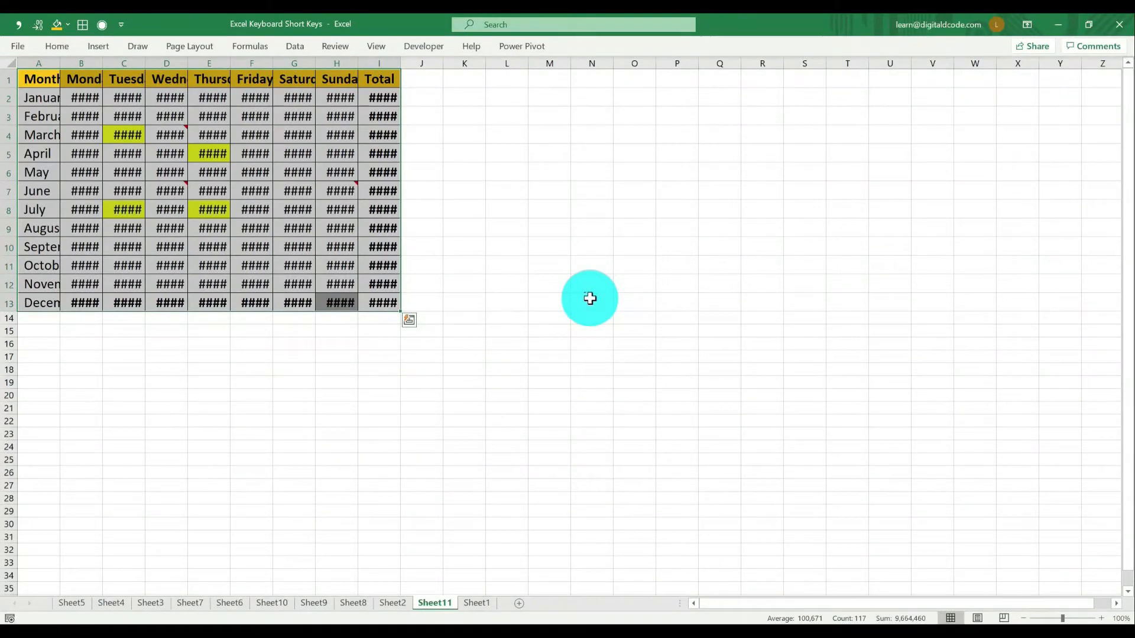
key("ctrl+z")
key("alt+e")
key("s")
key("Return")
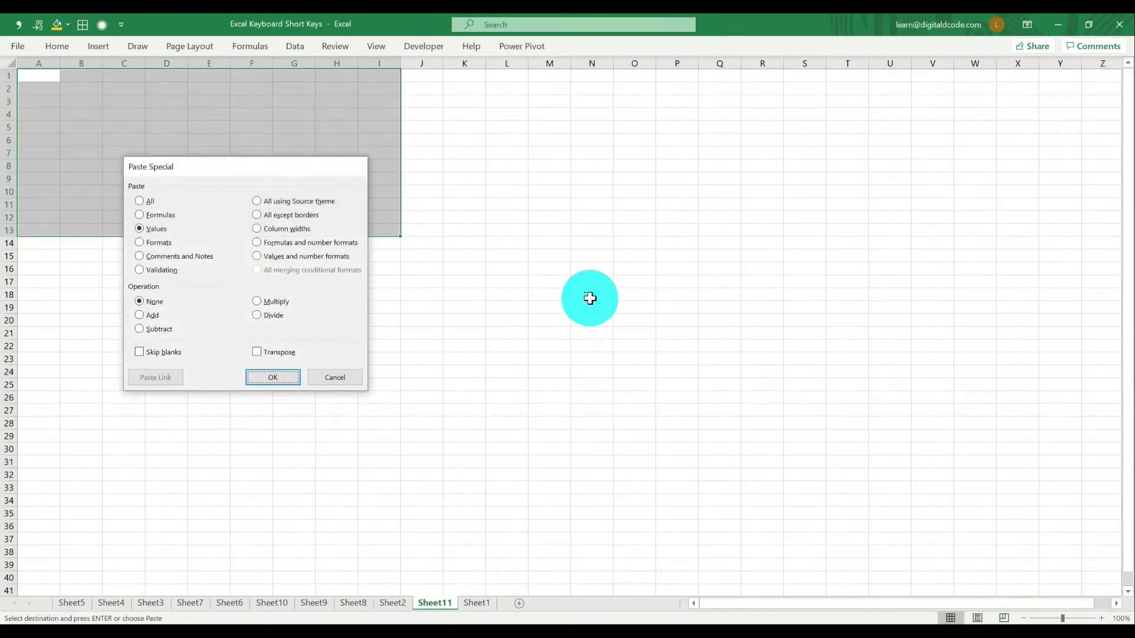
key("Escape")
Step: AutoFit the column widths of the pasted table A1:I13
key("alt+h")
key("o")
key("i")
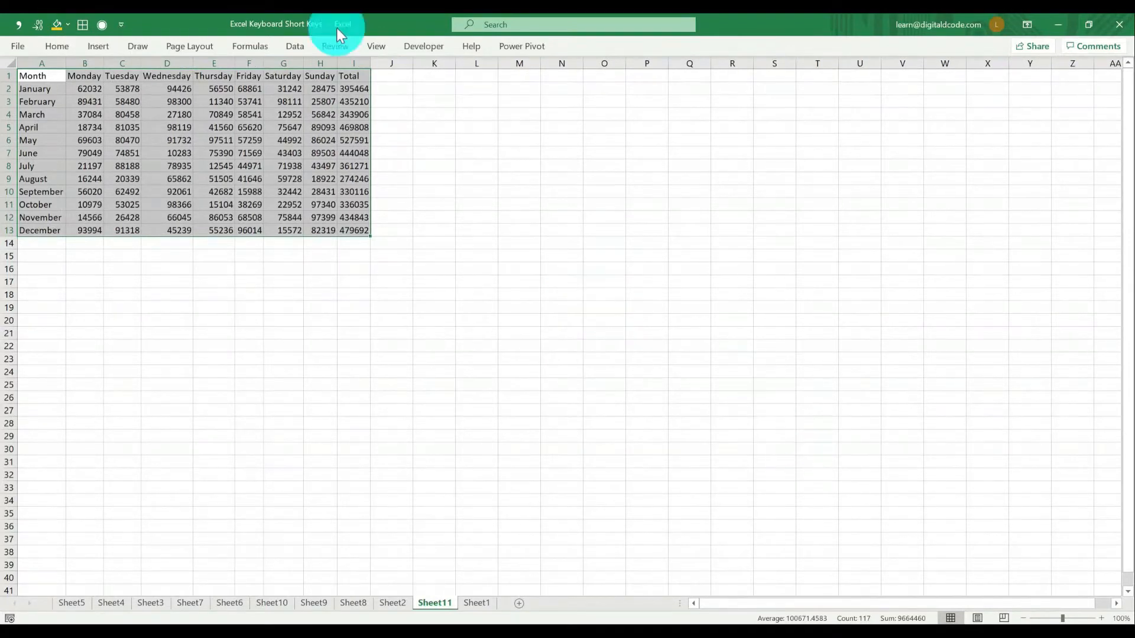
left_click(53, 56)
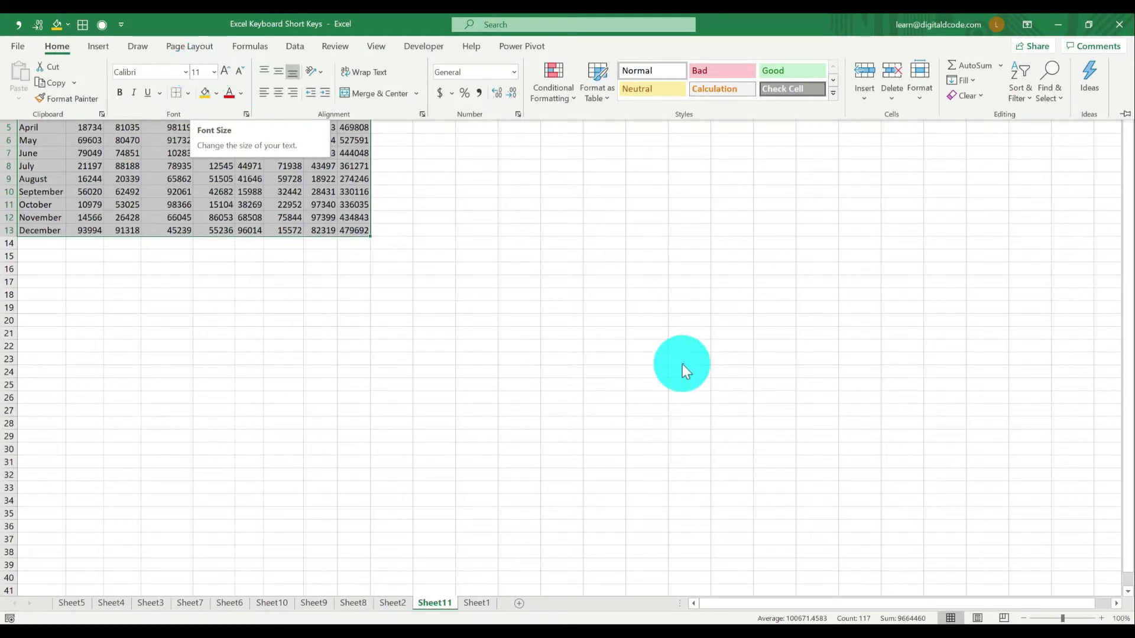
key("ctrl+F1")
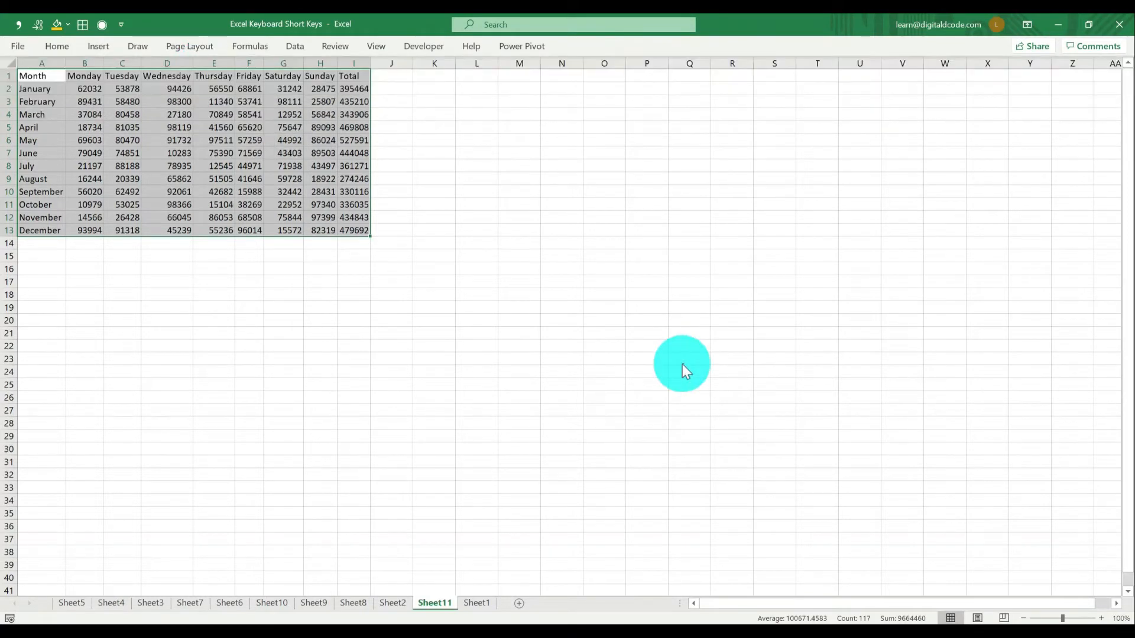
left_click(63, 45)
left_click(826, 336)
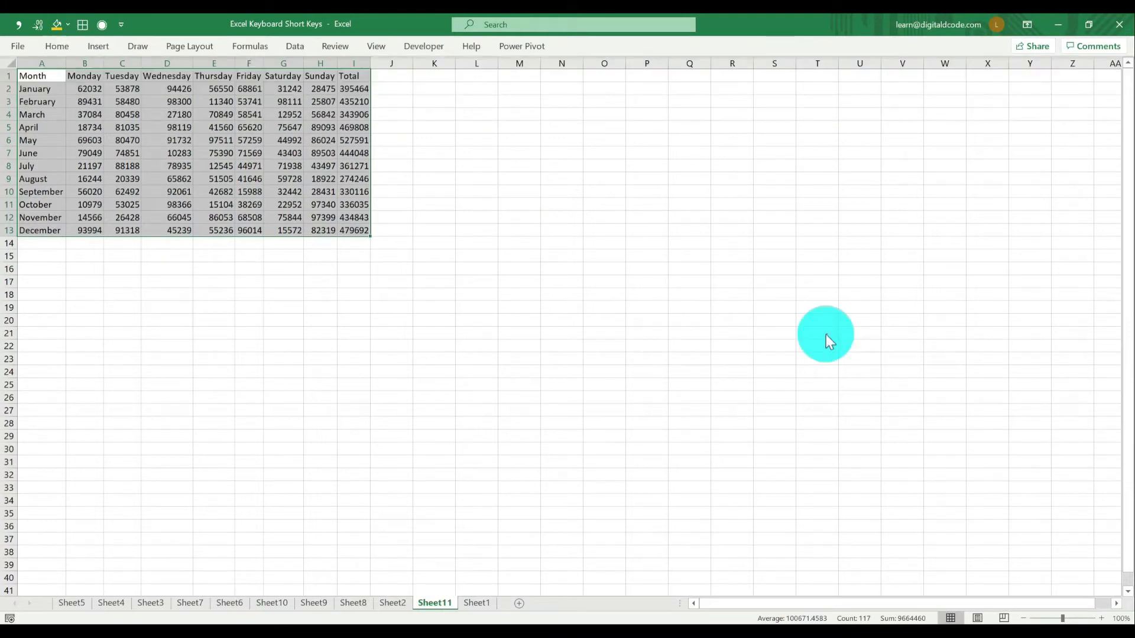
Step: Set the font size of the pasted table A1:I13 to 16
key("alt")
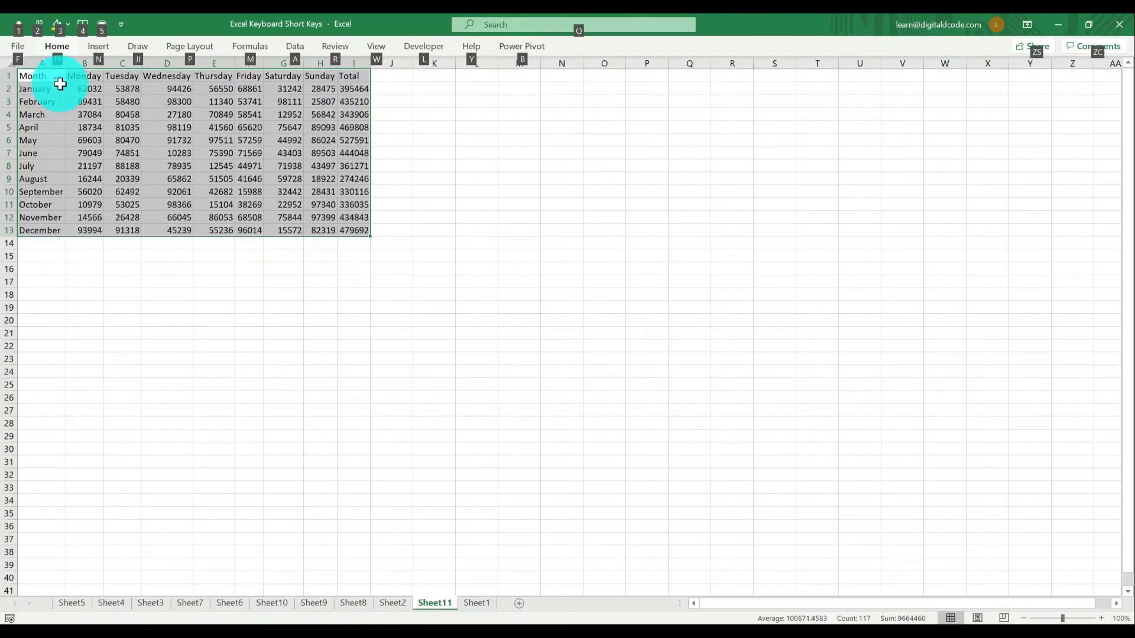
key("h")
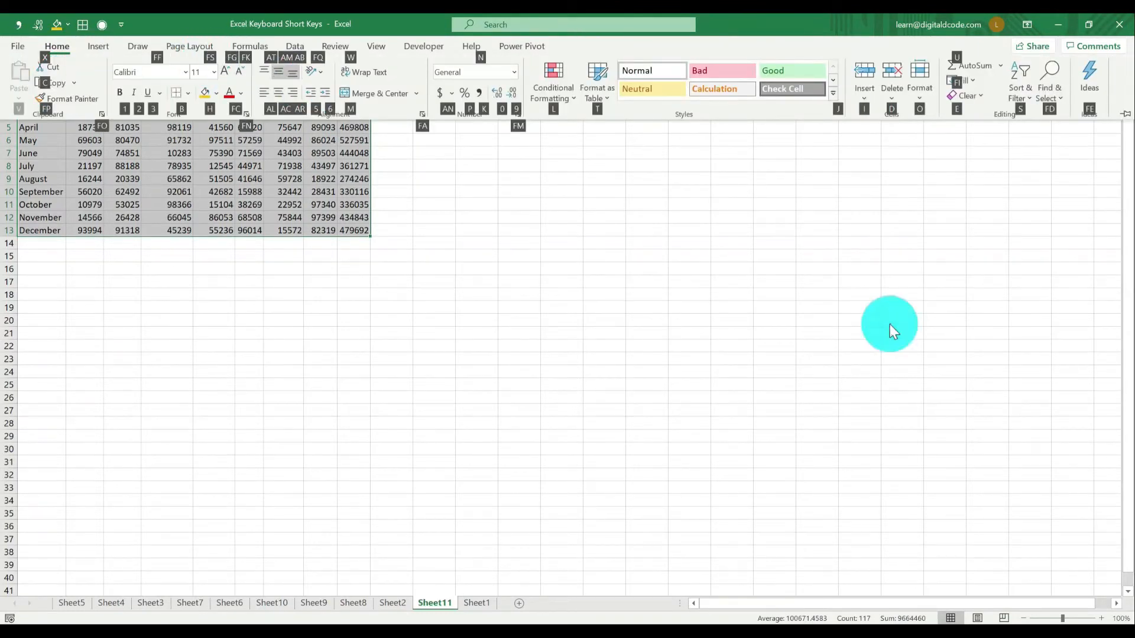
key("f")
key("s")
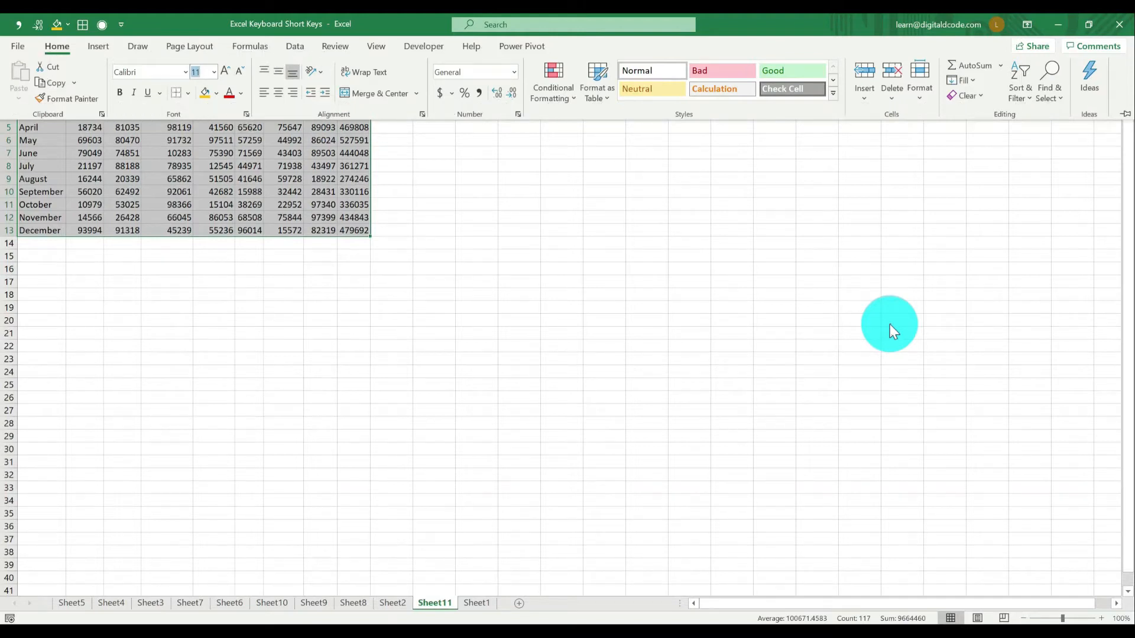
type("16")
key("Return")
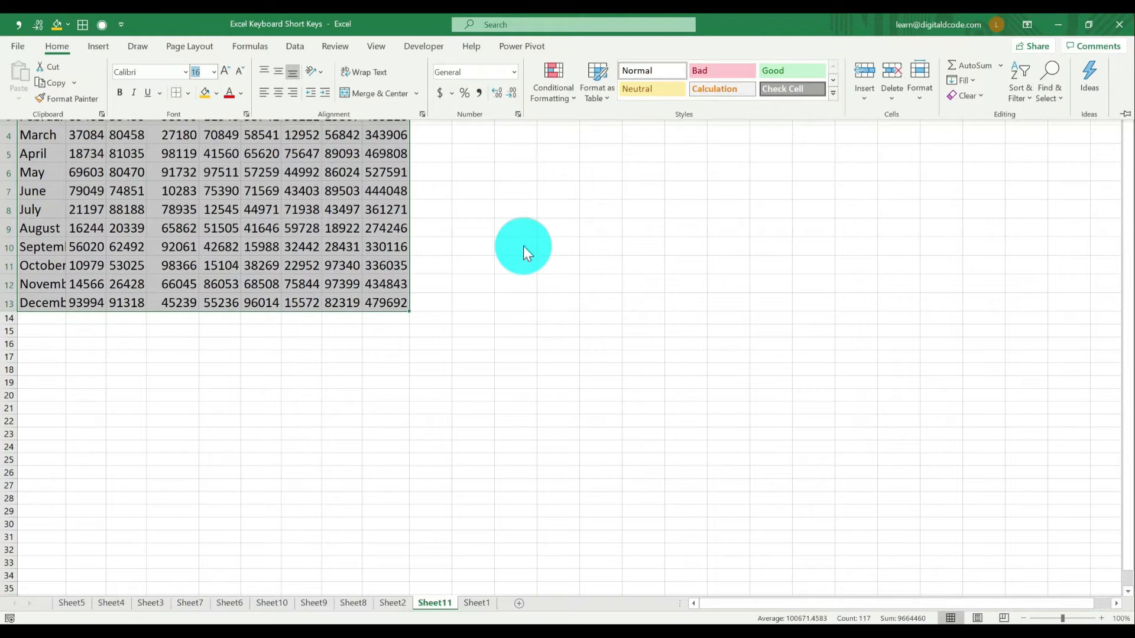
key("ctrl+F1")
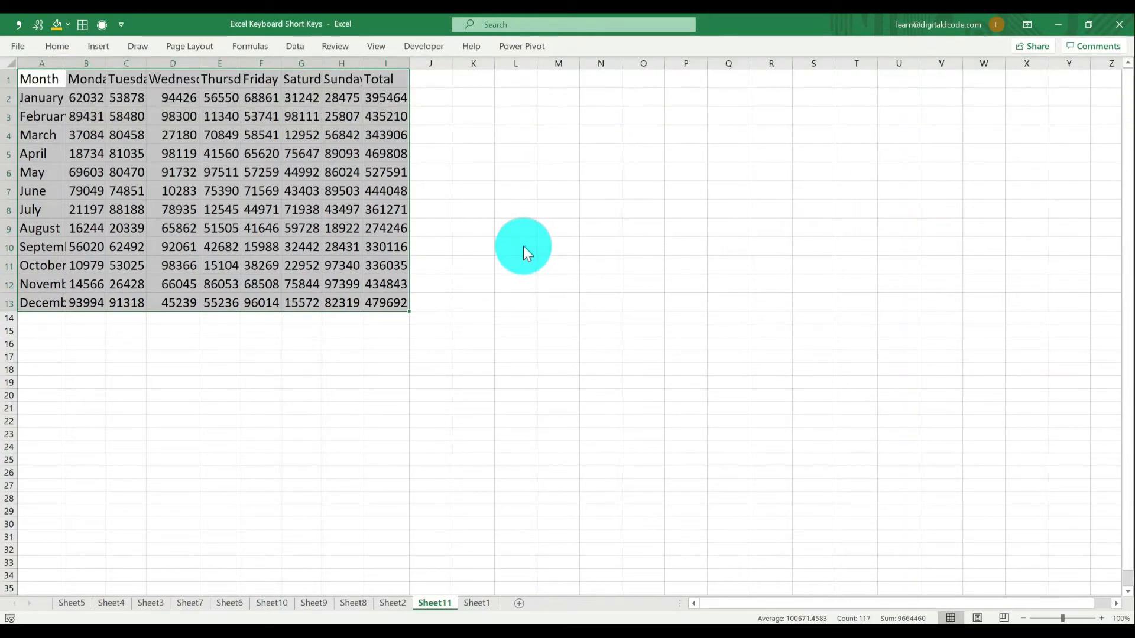
Step: Change the font of the table A1:I13 to Arial
key("ctrl+F1")
key("alt")
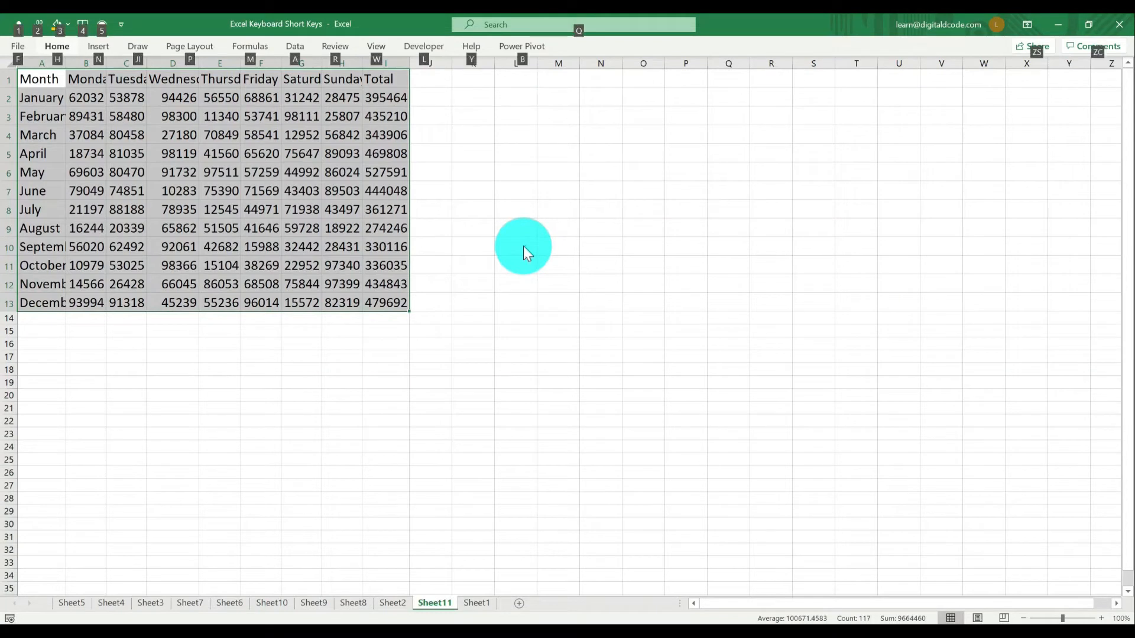
key("h")
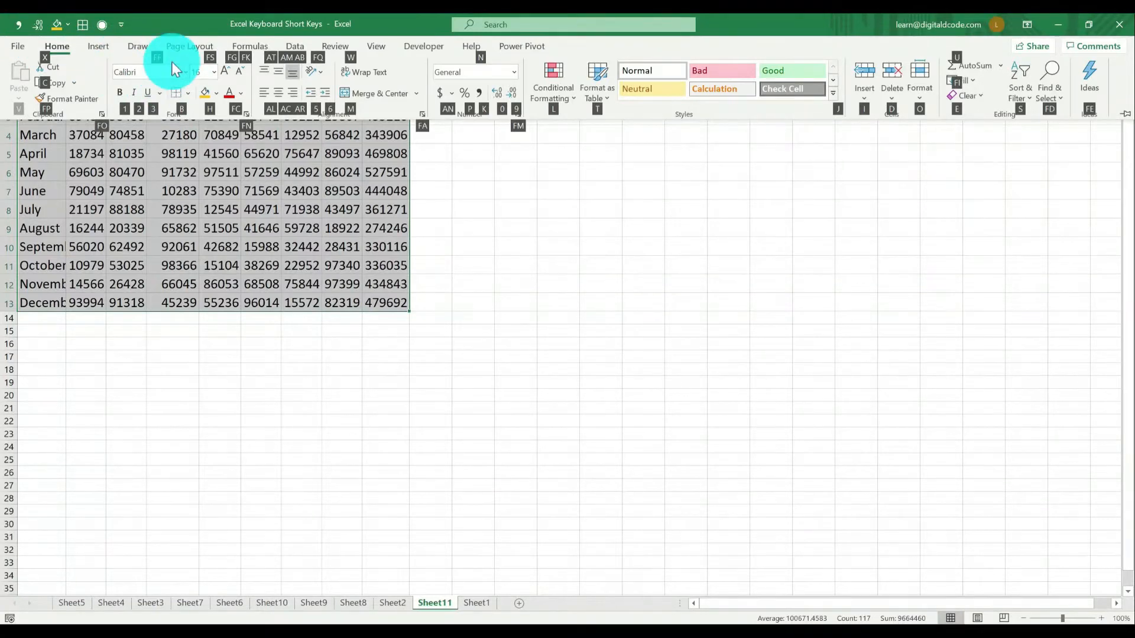
key("f")
key("f")
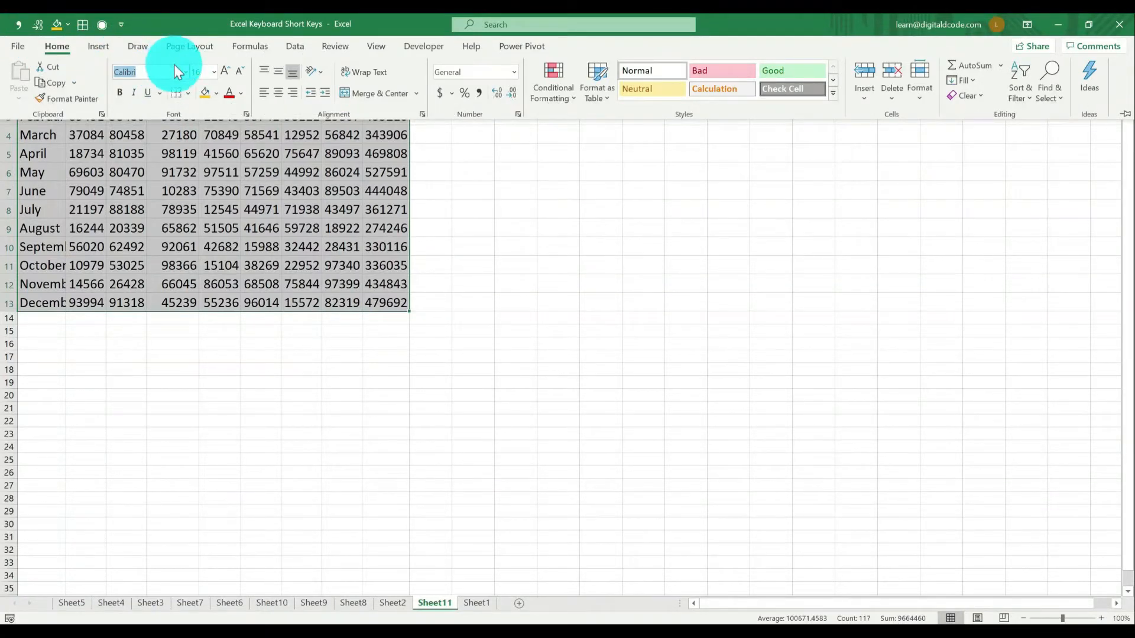
key("alt+Down")
key("Down")
key("Down")
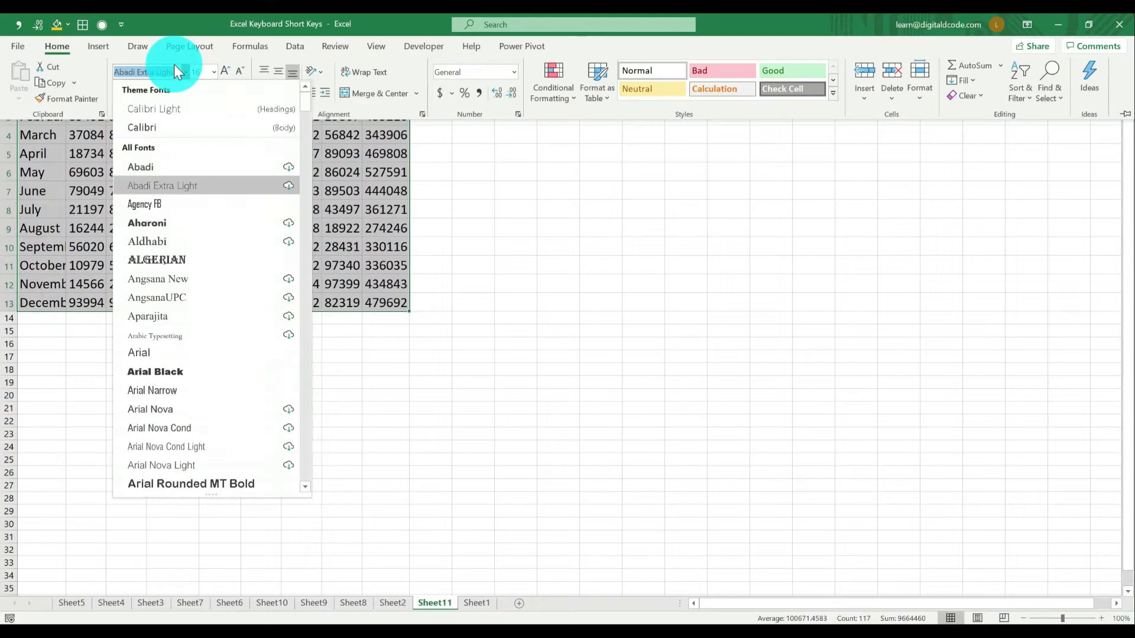
key("Down")
key("Down")
key("Down")
key("Down")
key("Down")
key("Down")
key("Down")
key("Down")
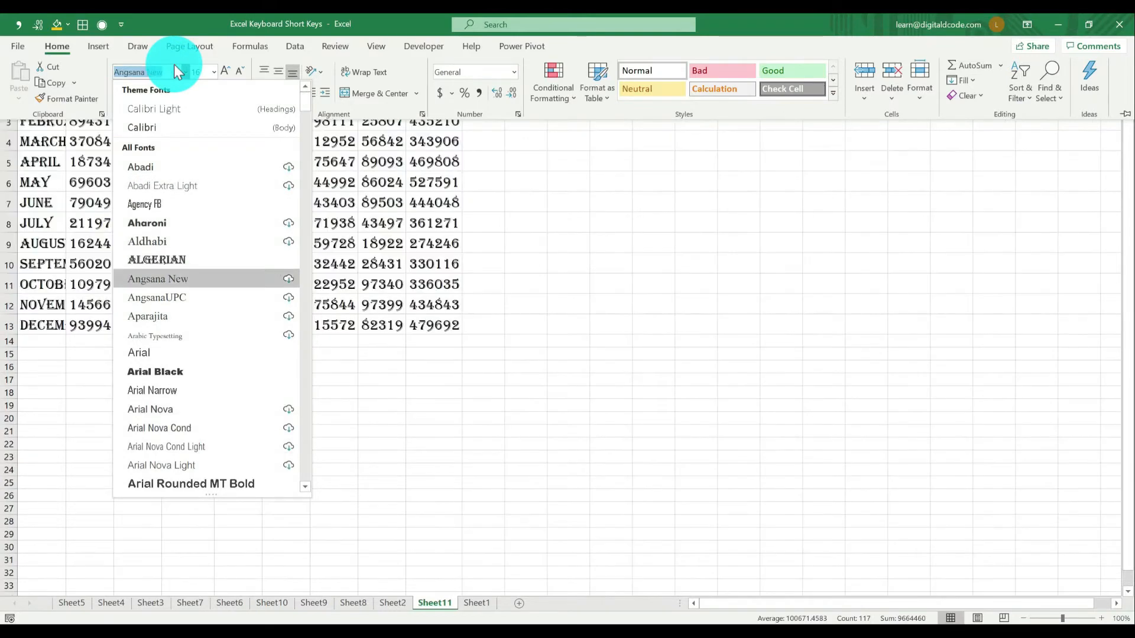
key("Down")
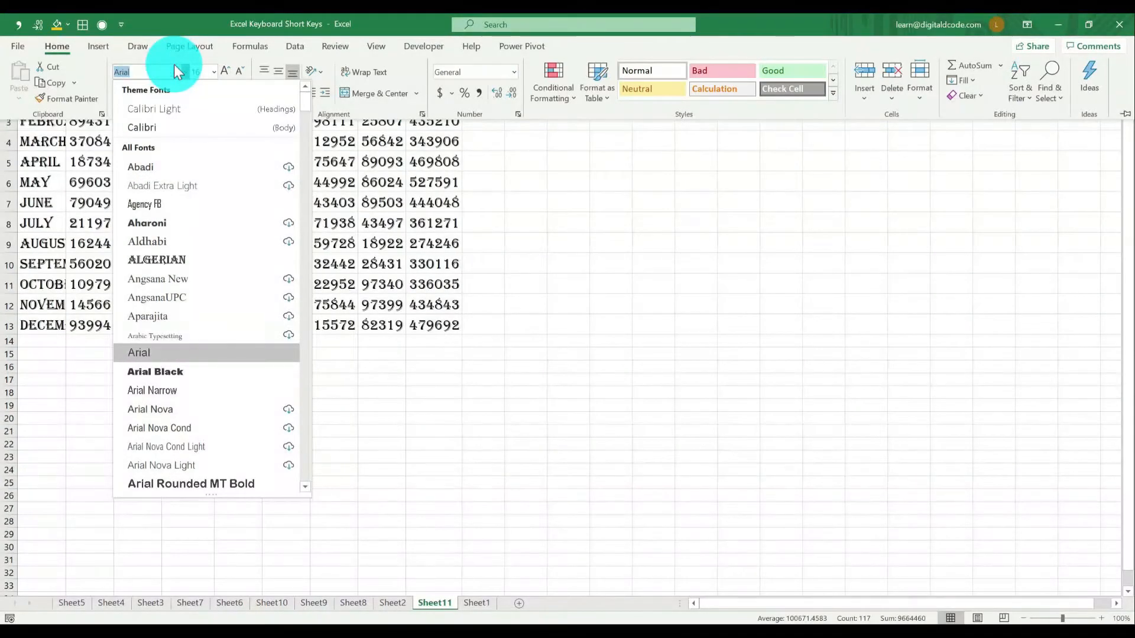
key("Return")
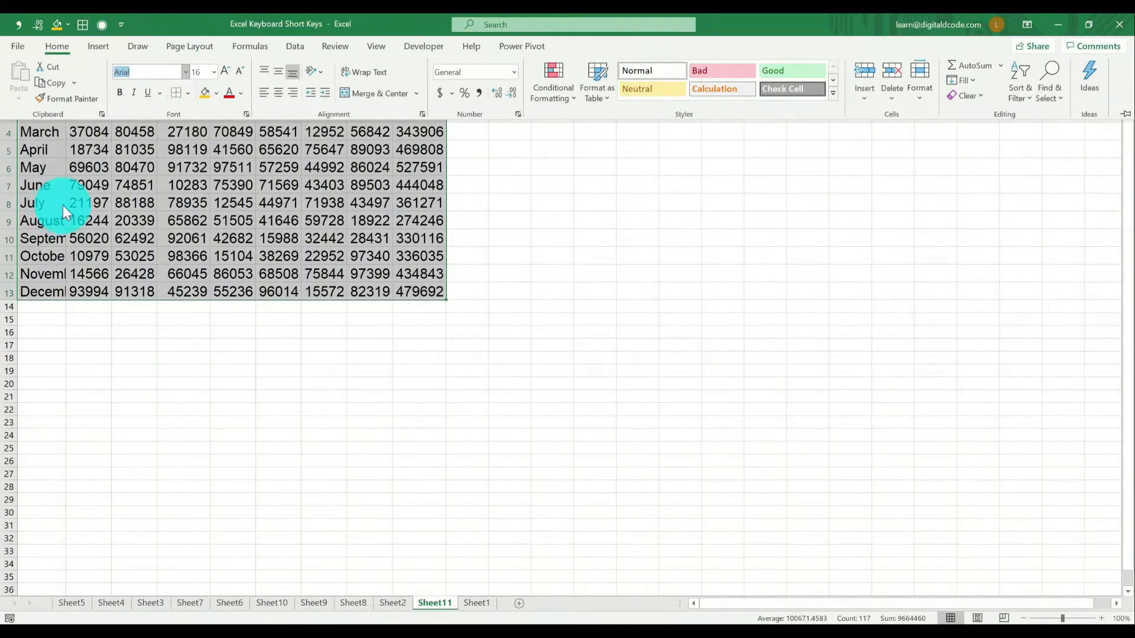
Step: Apply a theme fill color to the header row A1:I1, from Month to Total
left_click(126, 193)
key("Left")
key("Right")
key("Down")
key("Up")
key("Left")
key("ctrl+shift+Right")
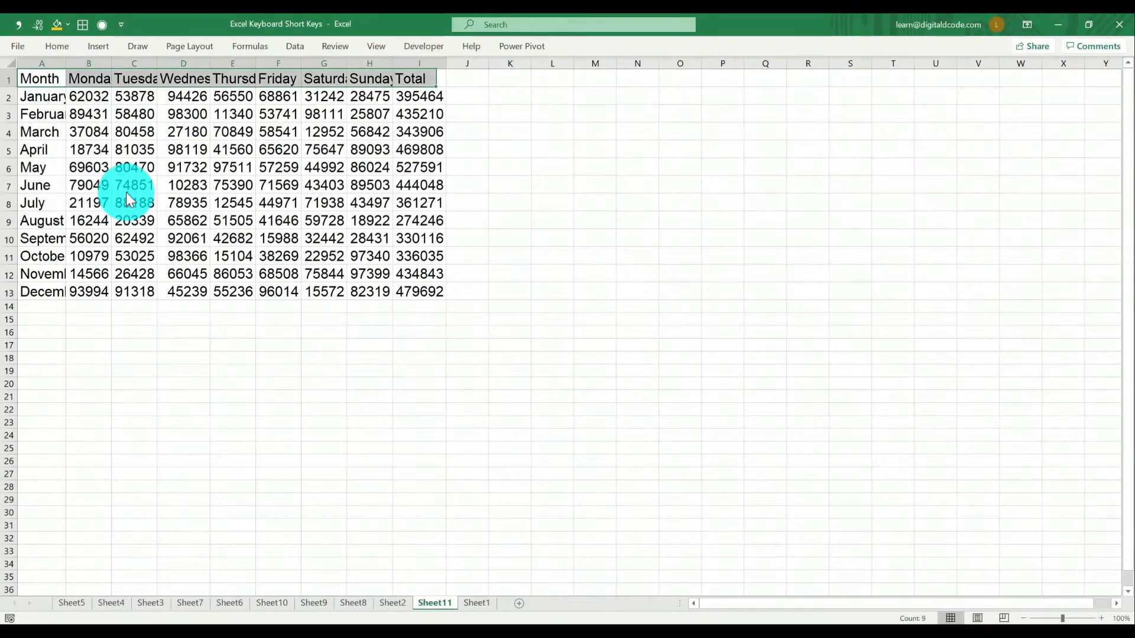
left_click(57, 46)
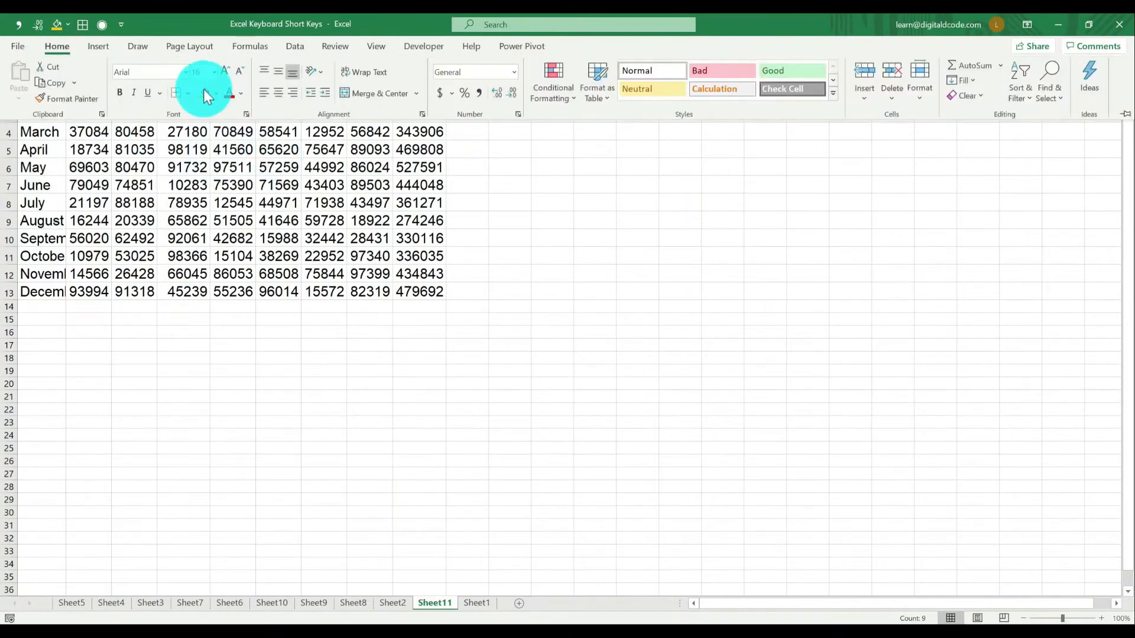
left_click(891, 395)
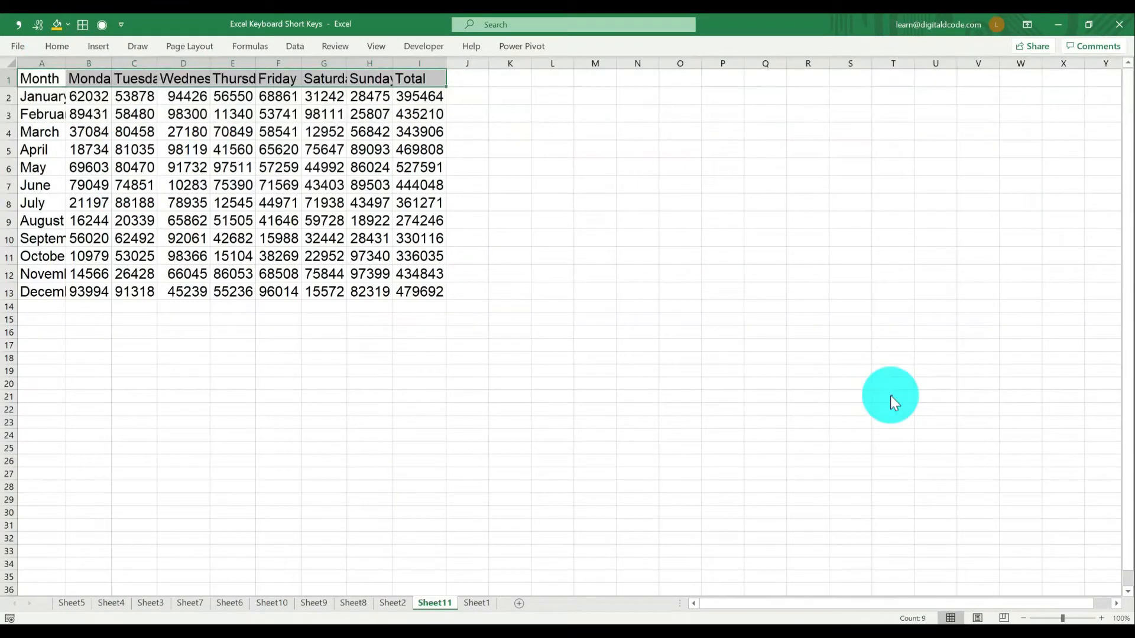
key("alt")
key("h")
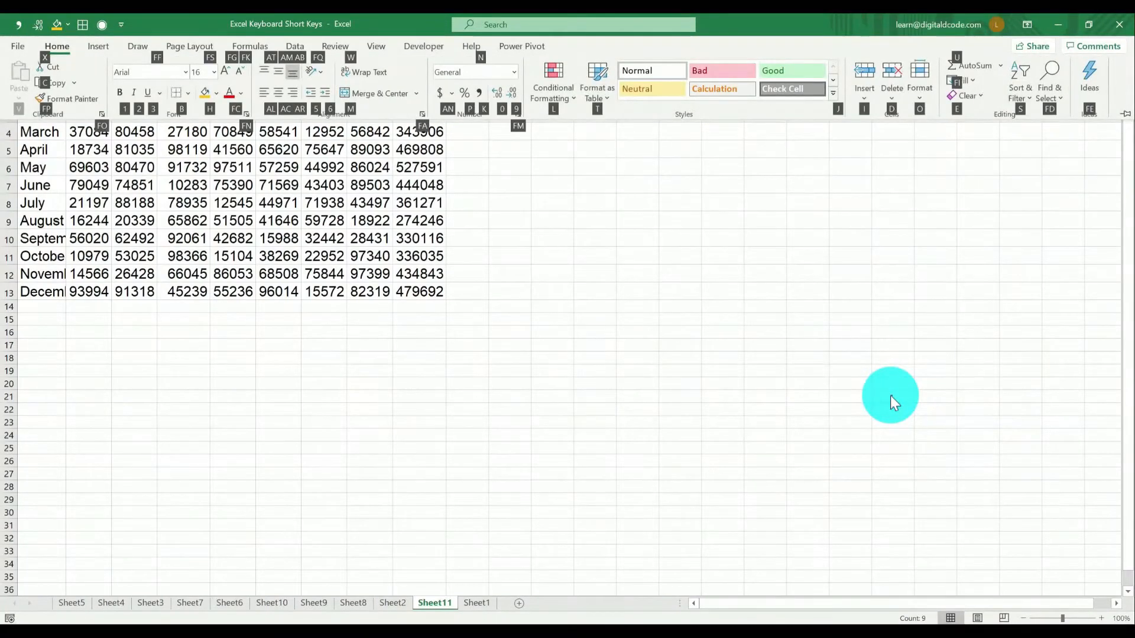
key("h")
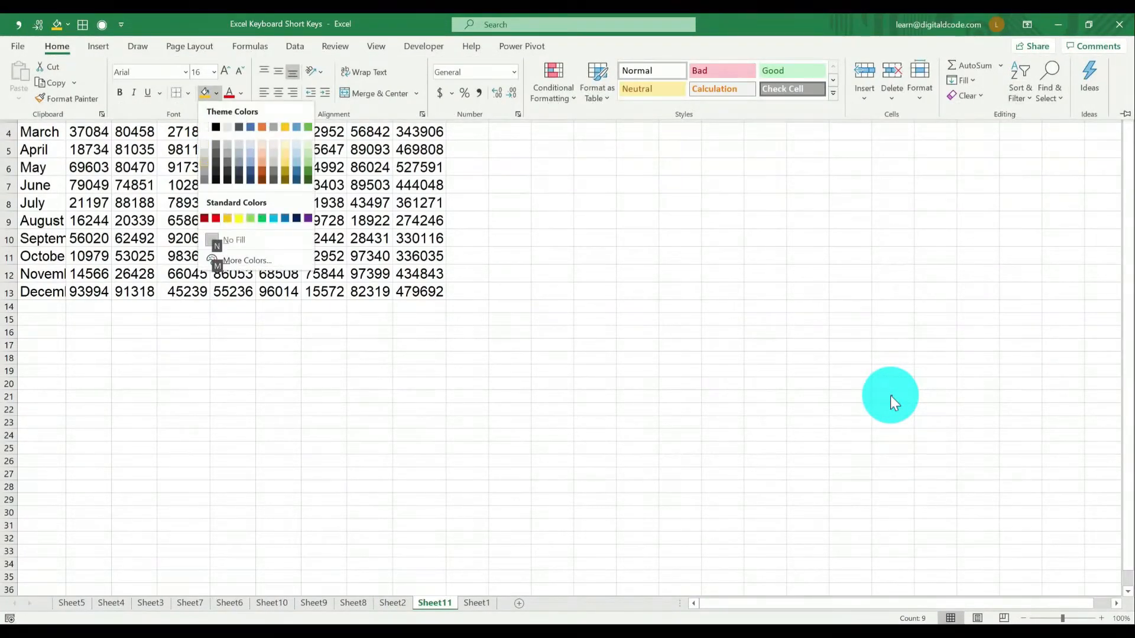
key("Return")
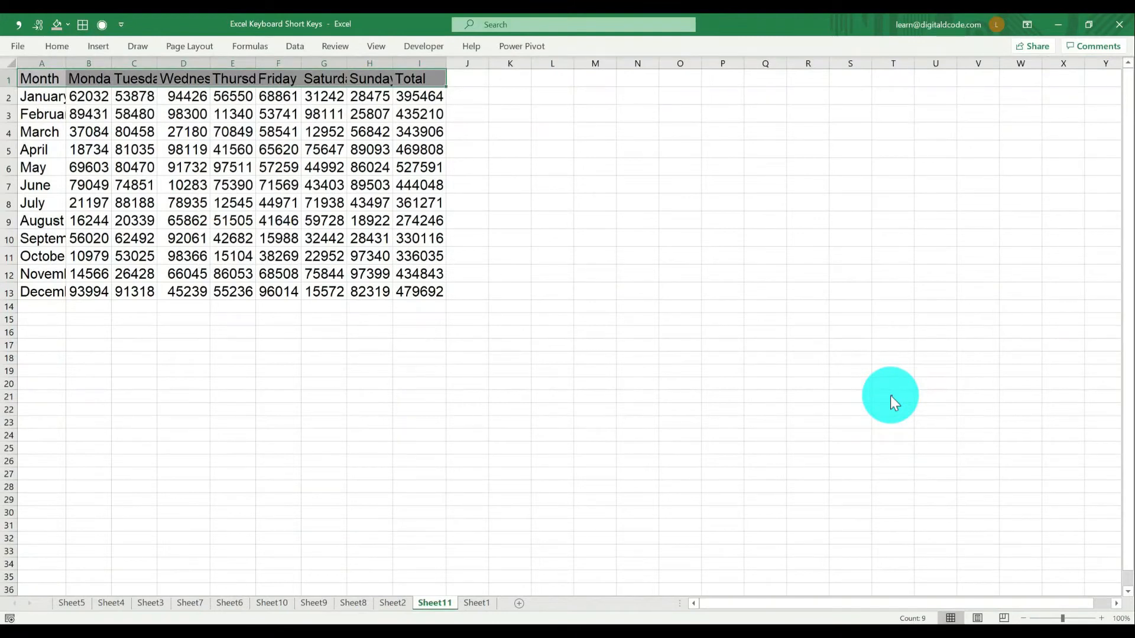
Step: Apply All Borders to the whole table A1:I13
key("ctrl+a")
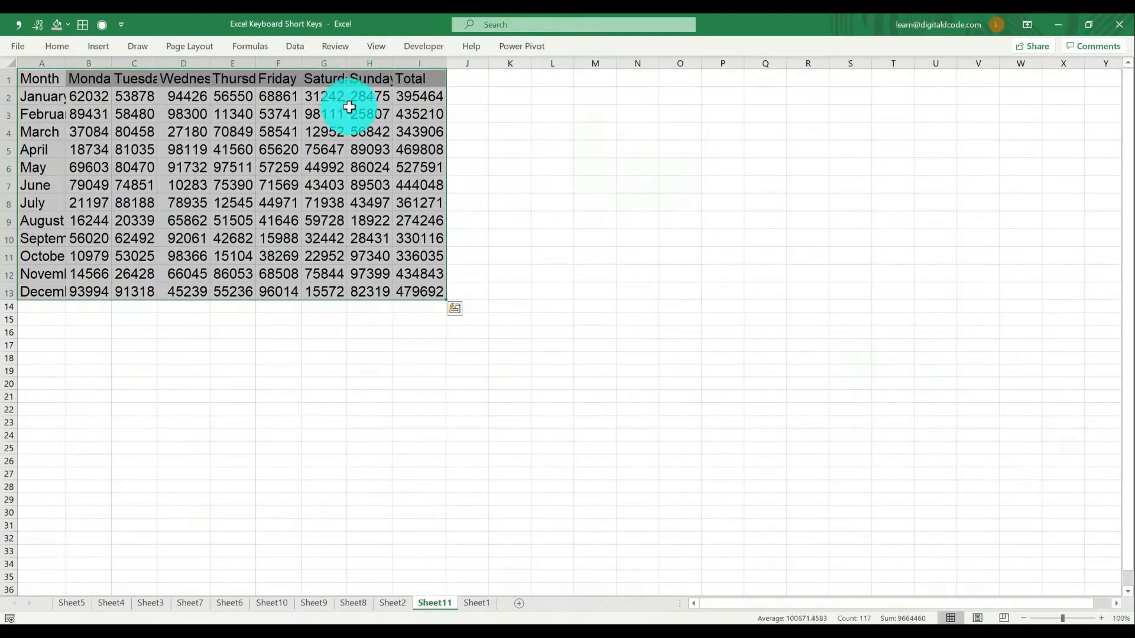
left_click(56, 49)
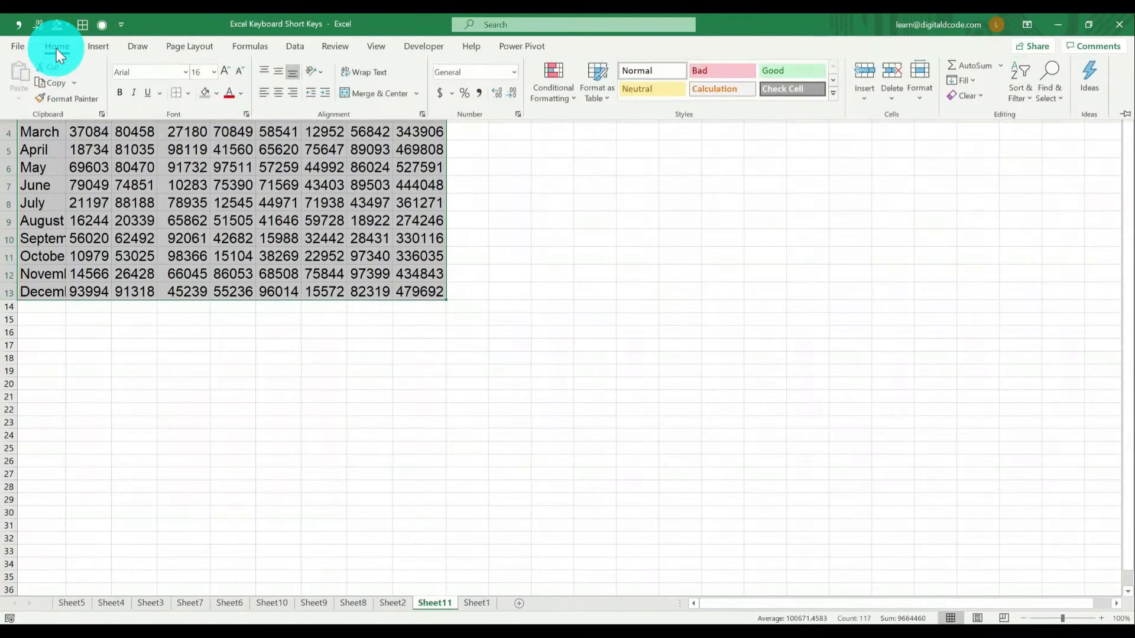
left_click(187, 91)
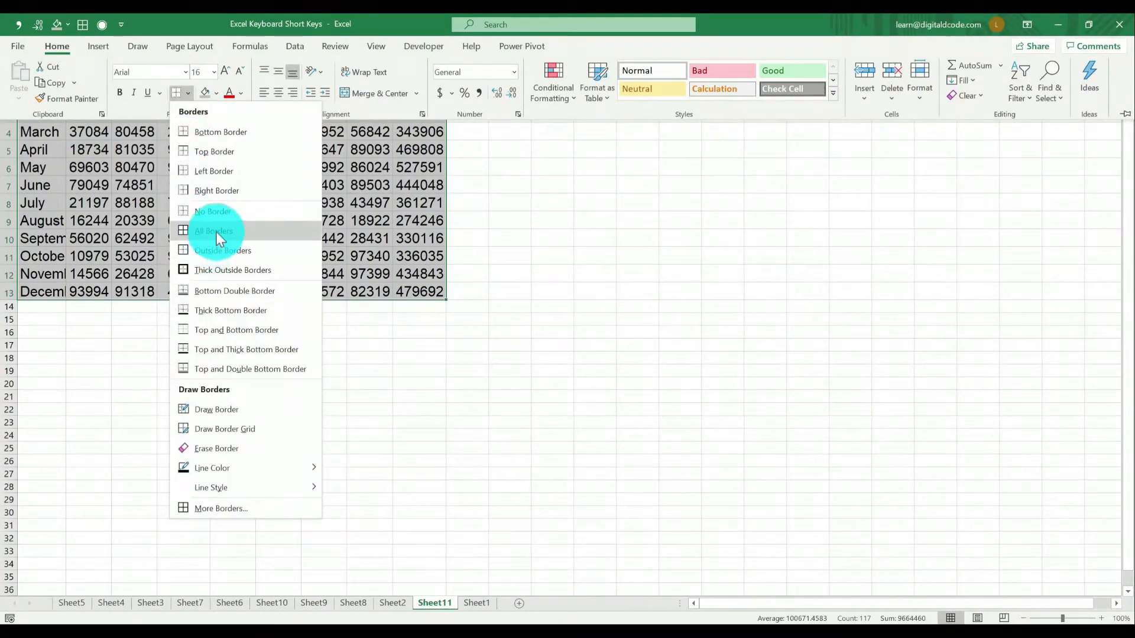
left_click(695, 285)
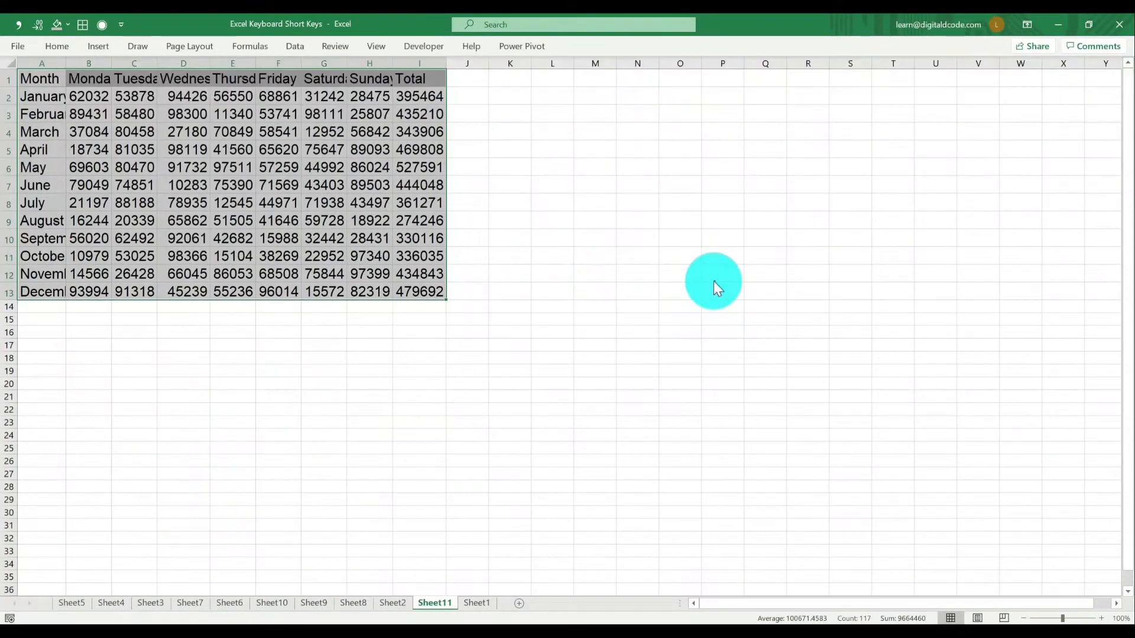
key("alt")
key("h")
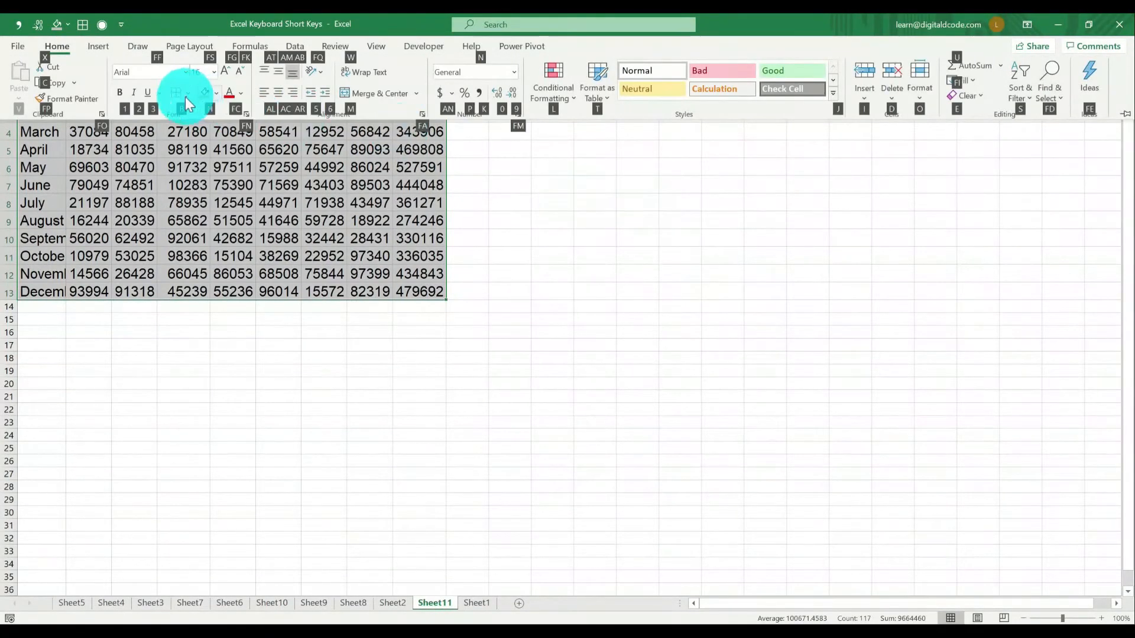
key("b")
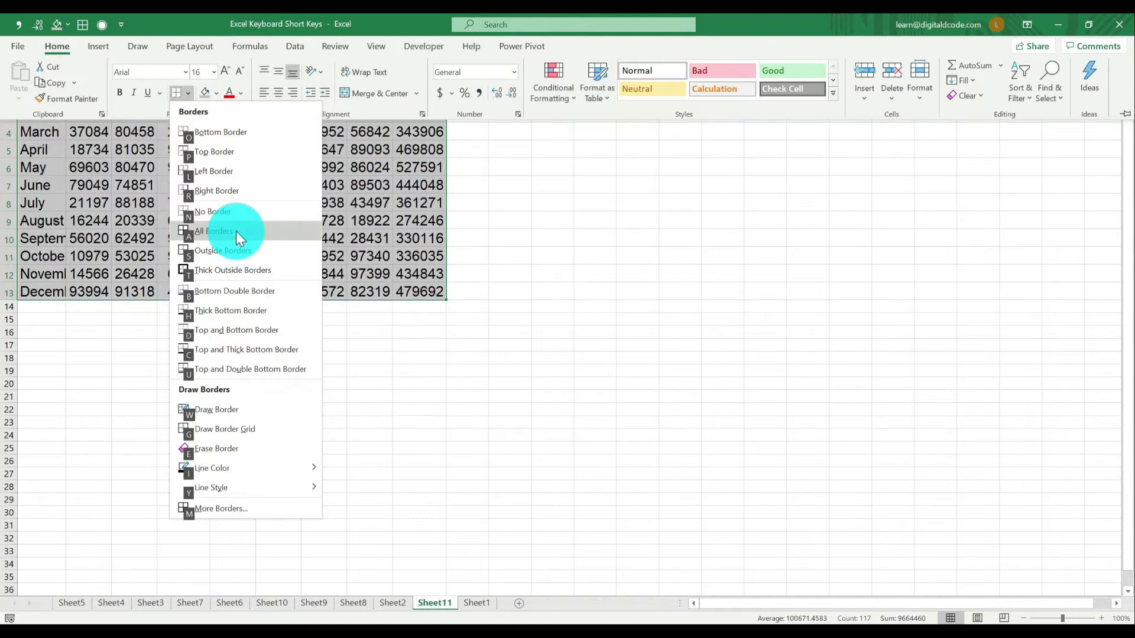
key("a")
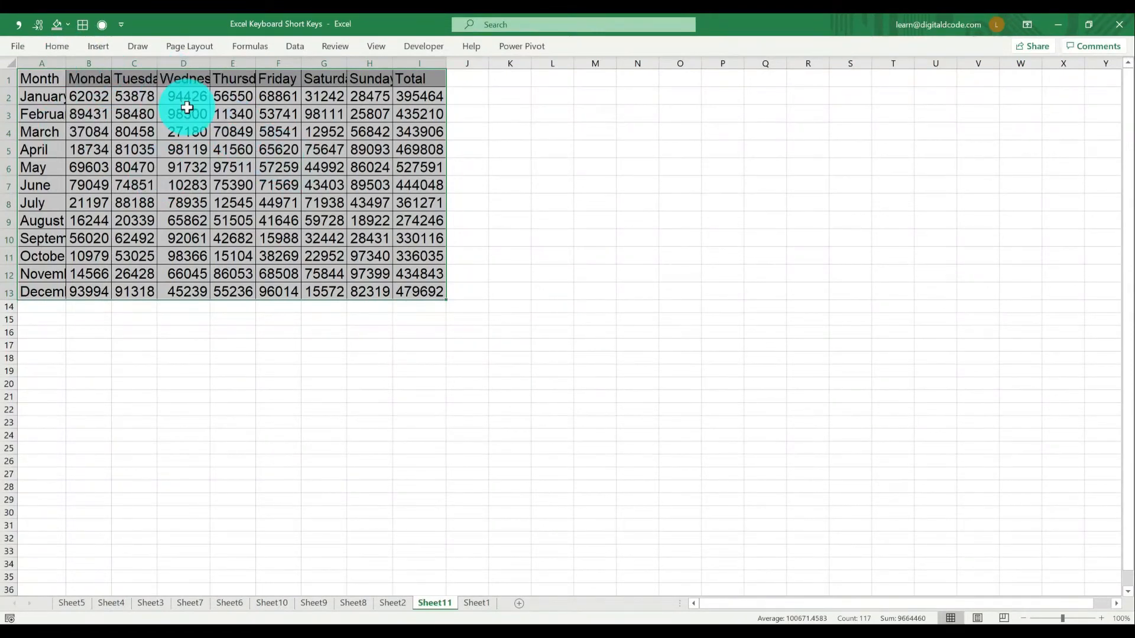
Step: Turn off the worksheet gridlines on Sheet11
left_click(377, 52)
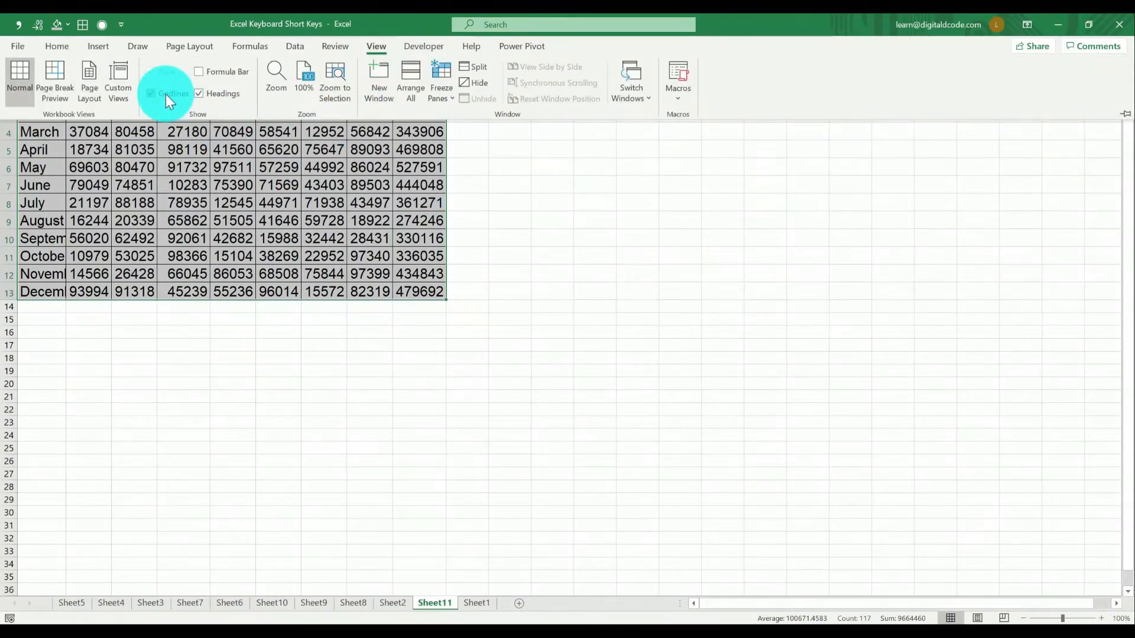
left_click(89, 123)
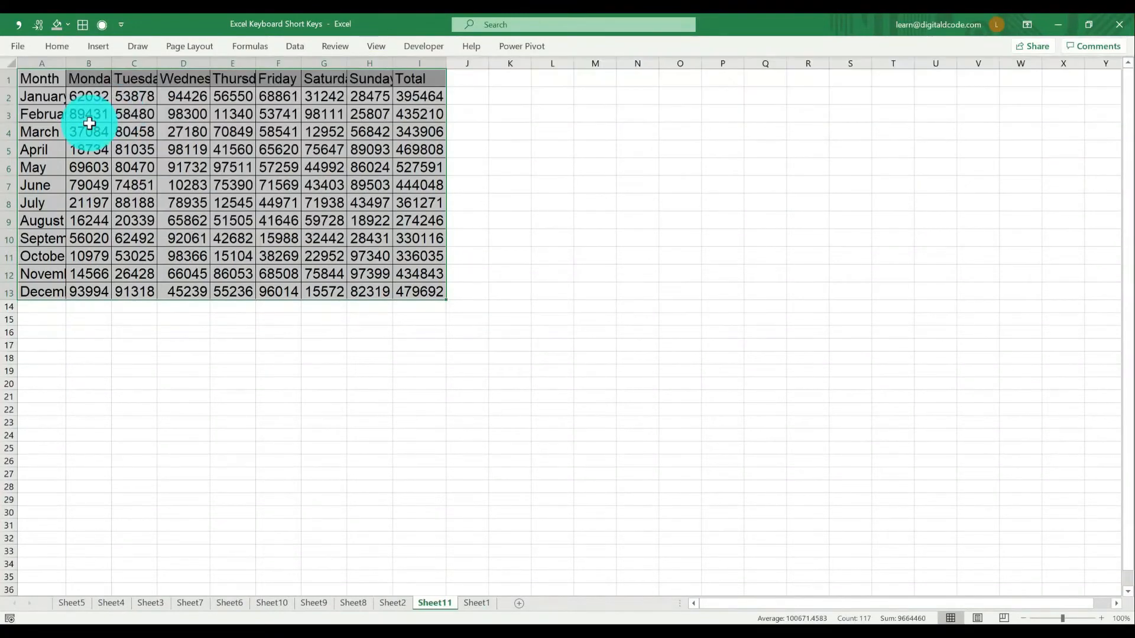
key("alt")
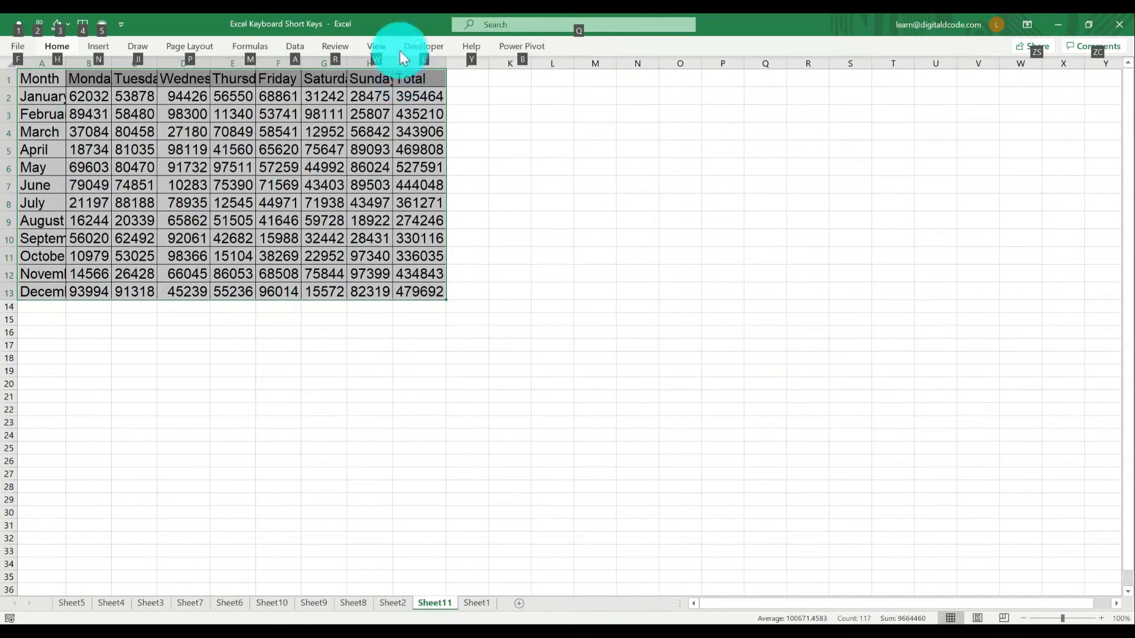
key("w")
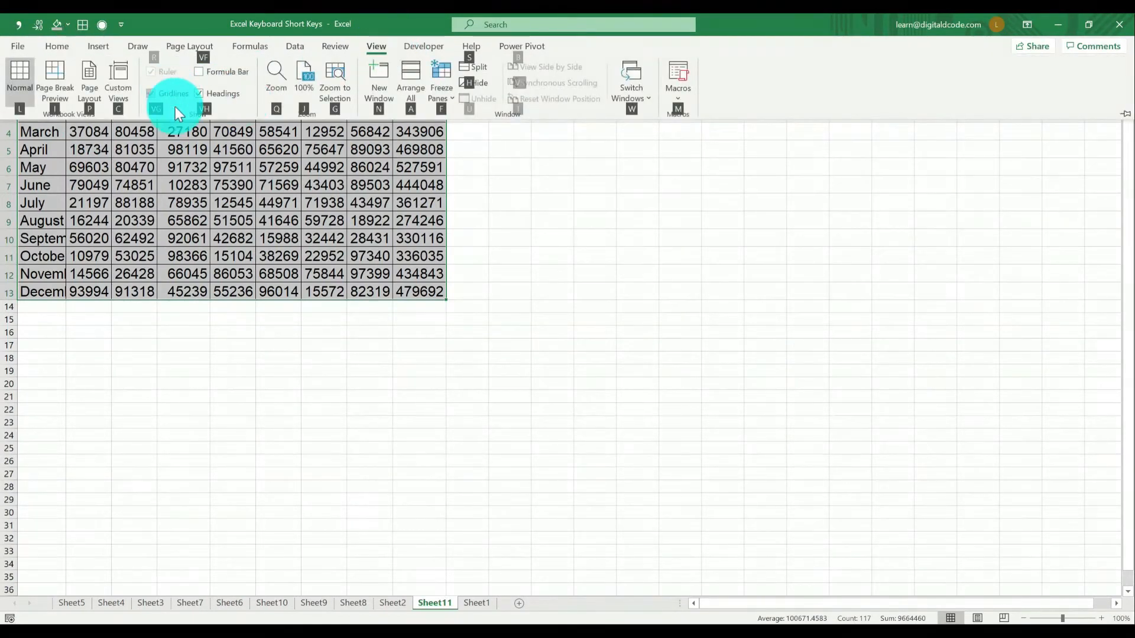
key("v")
key("g")
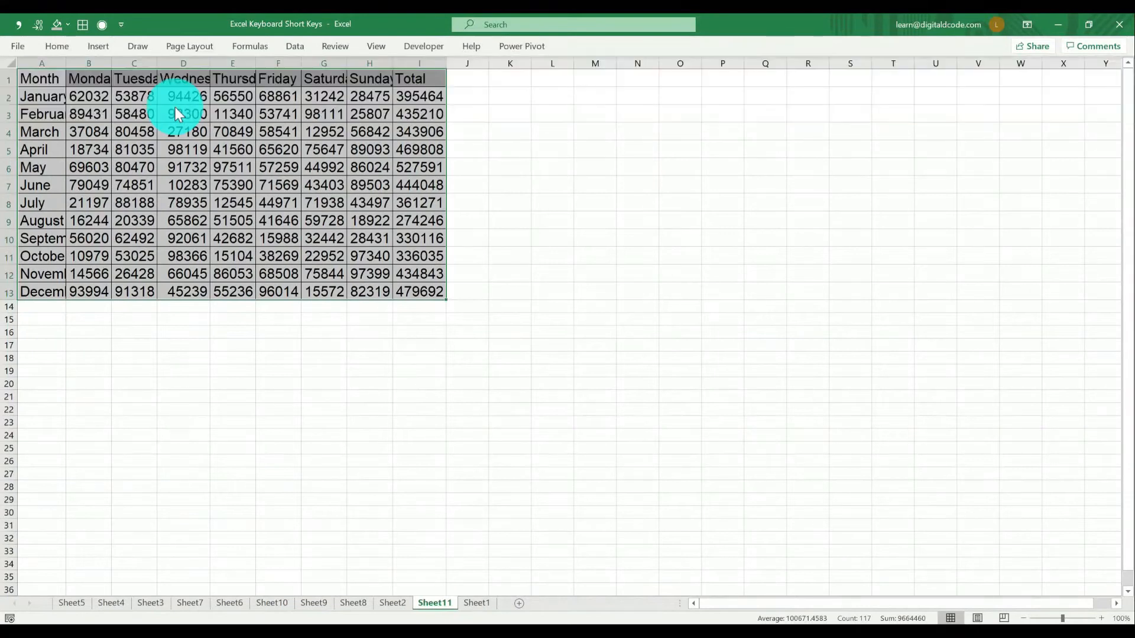
left_click_drag(596, 213, 834, 445)
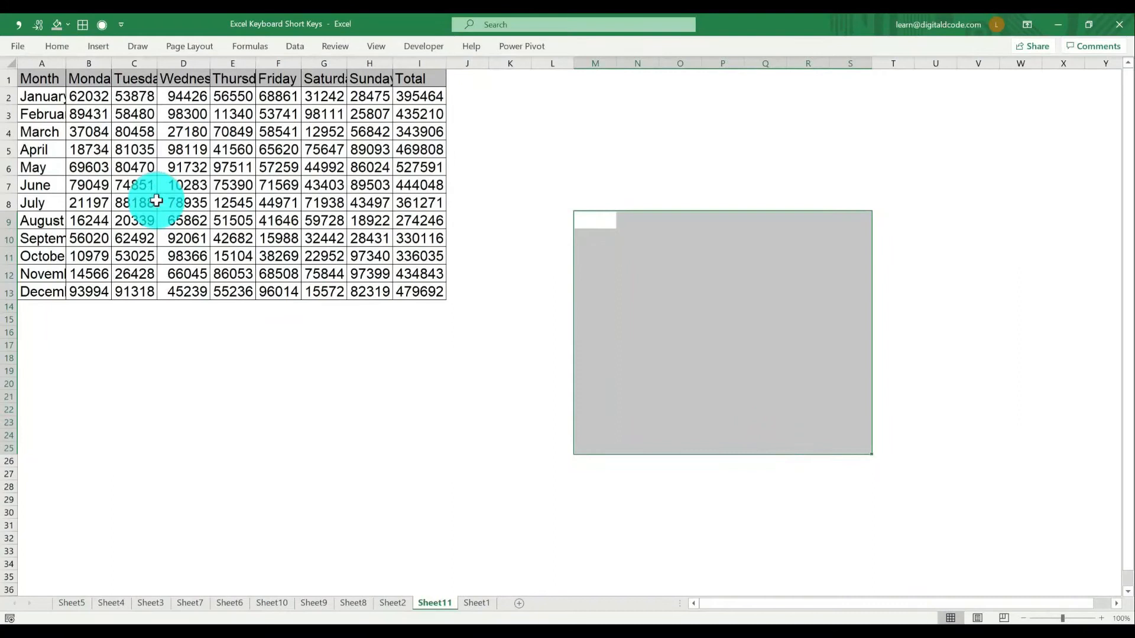
mouse_move(48, 78)
left_mouse_down()
mouse_move(246, 109)
mouse_move(424, 287)
left_mouse_up()
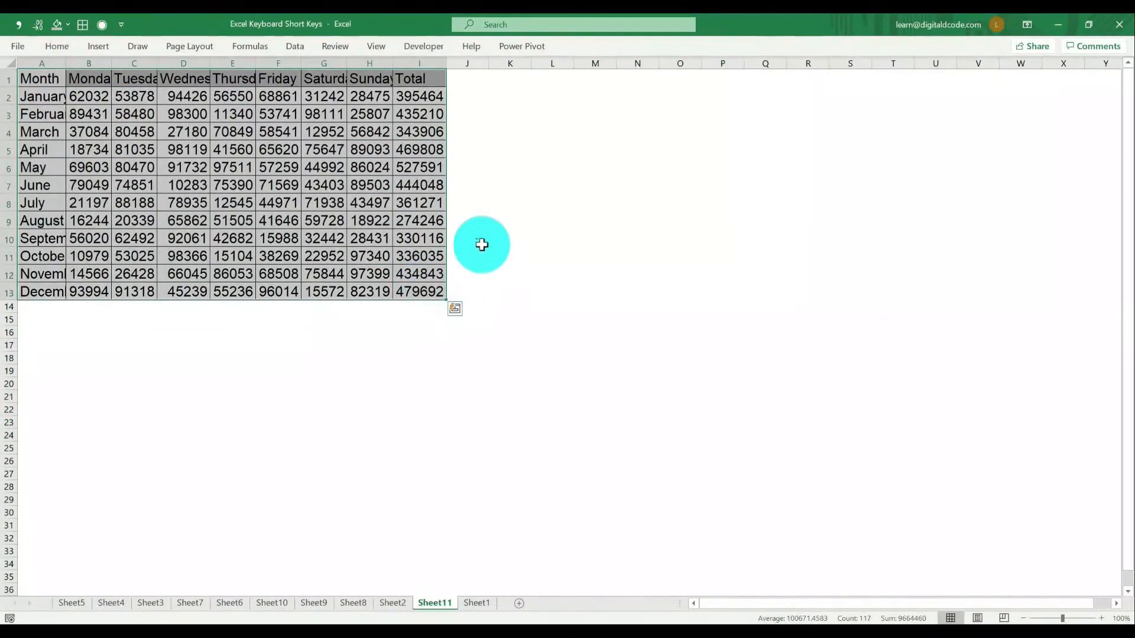
Step: Try to AutoFit only the width of the Month column A, and undo it
left_click(510, 273)
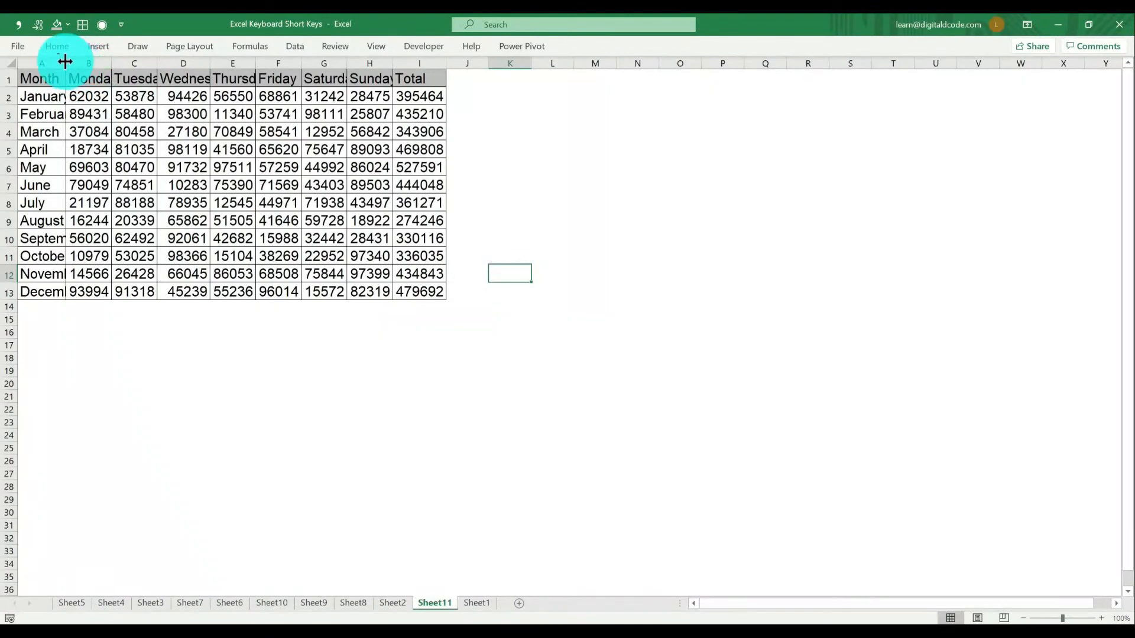
double_click(65, 62)
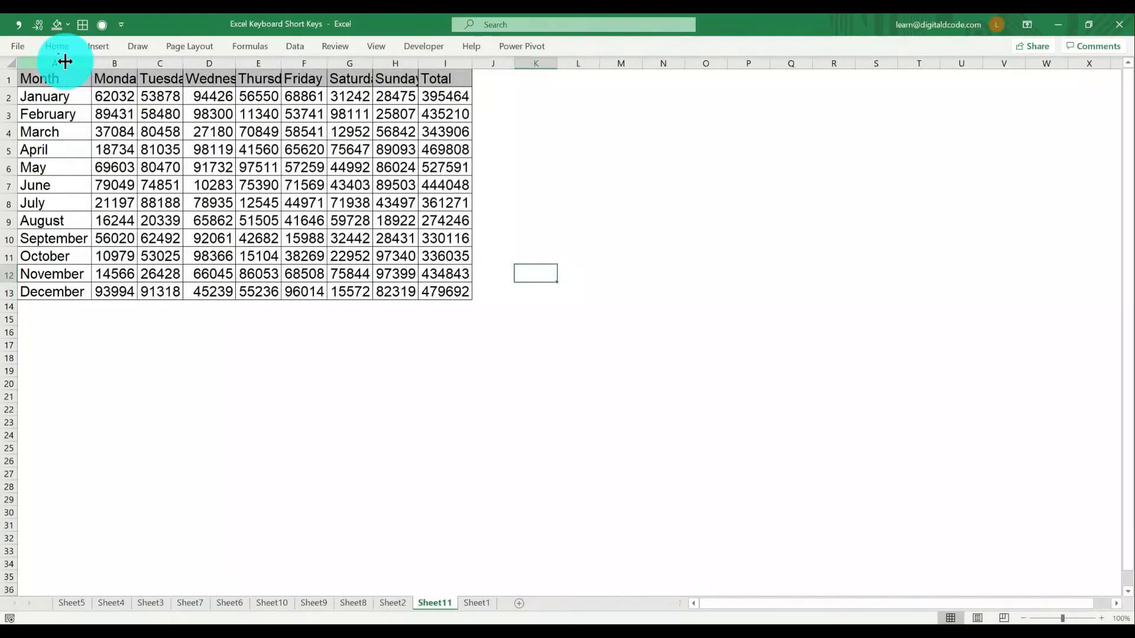
key("ctrl+z")
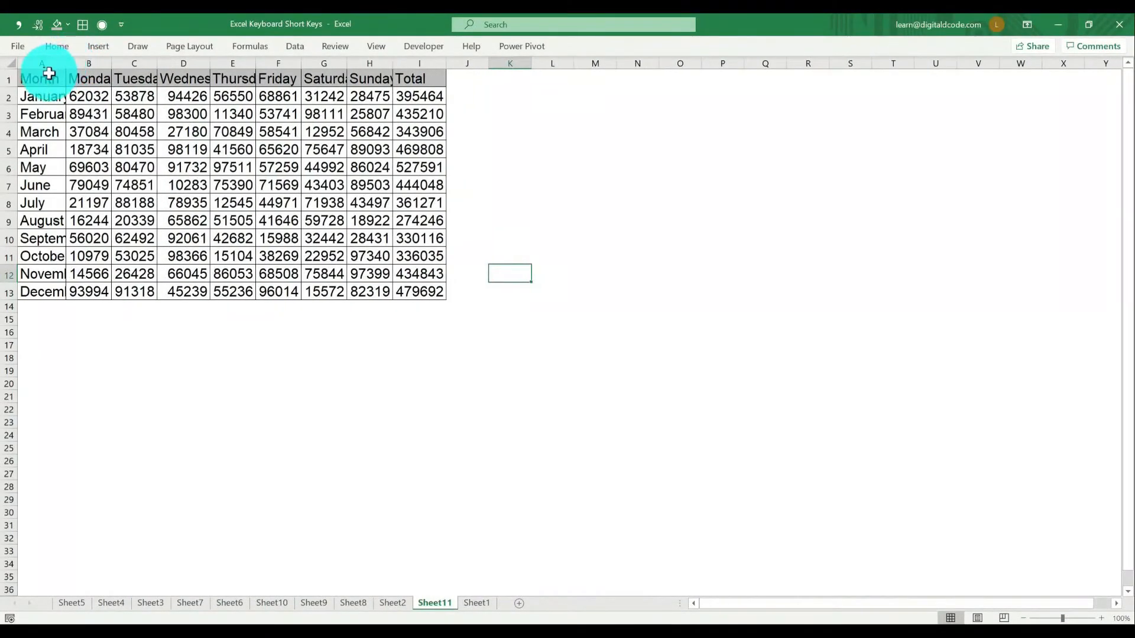
Step: Select the table from Month to the December total (A1:I13) and AutoFit all its column widths
left_click(49, 73)
key("ctrl+shift+Right")
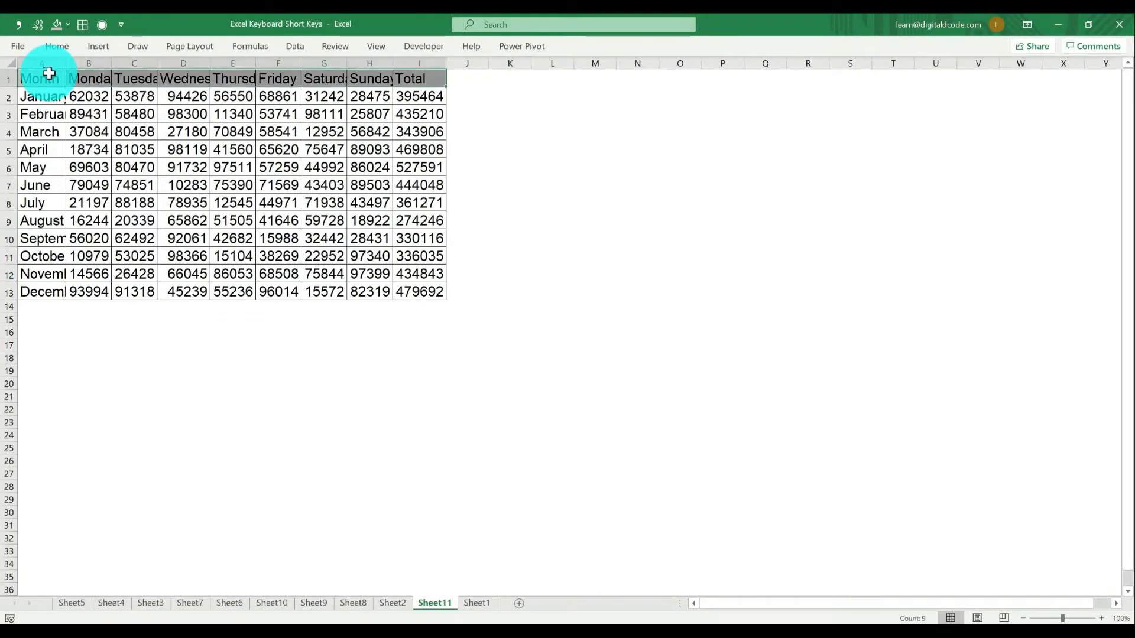
key("ctrl+shift+Down")
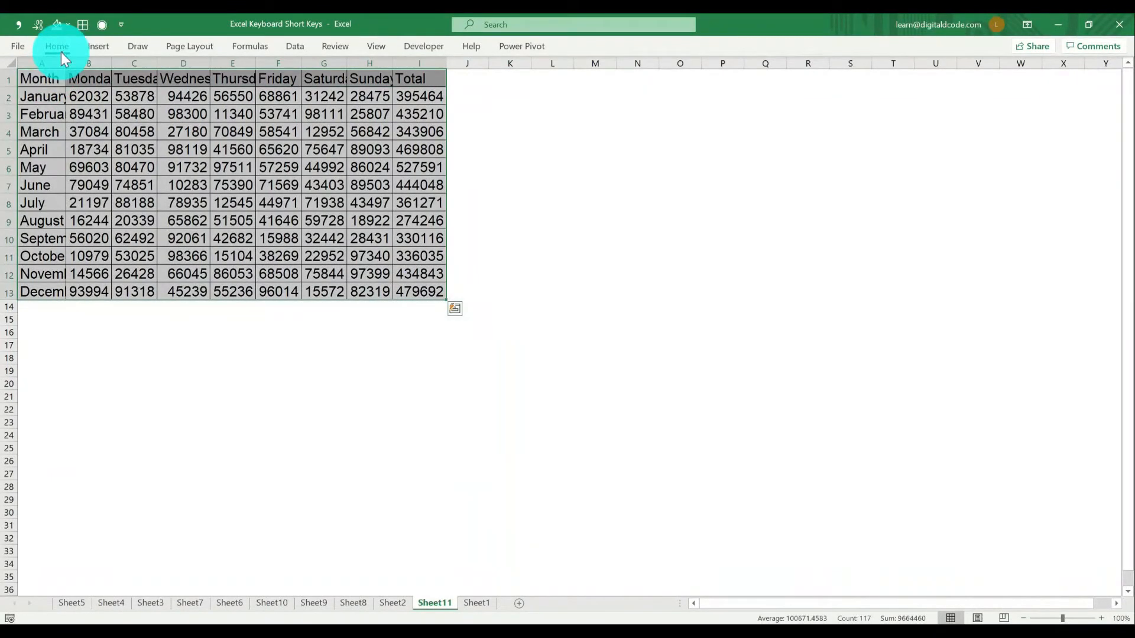
left_click(62, 52)
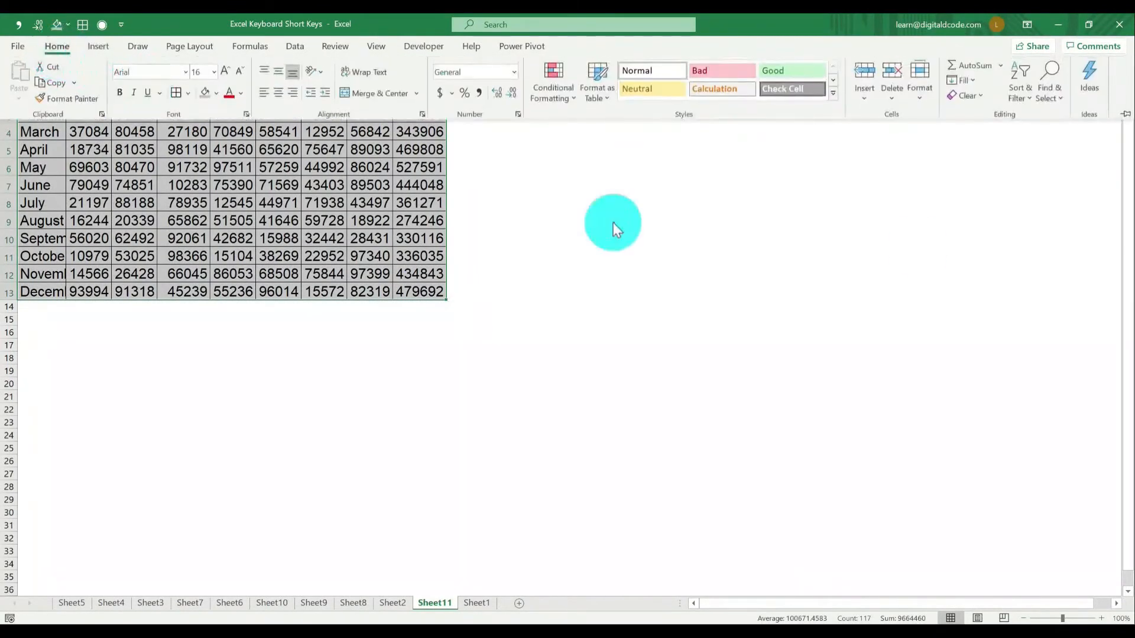
left_click(924, 102)
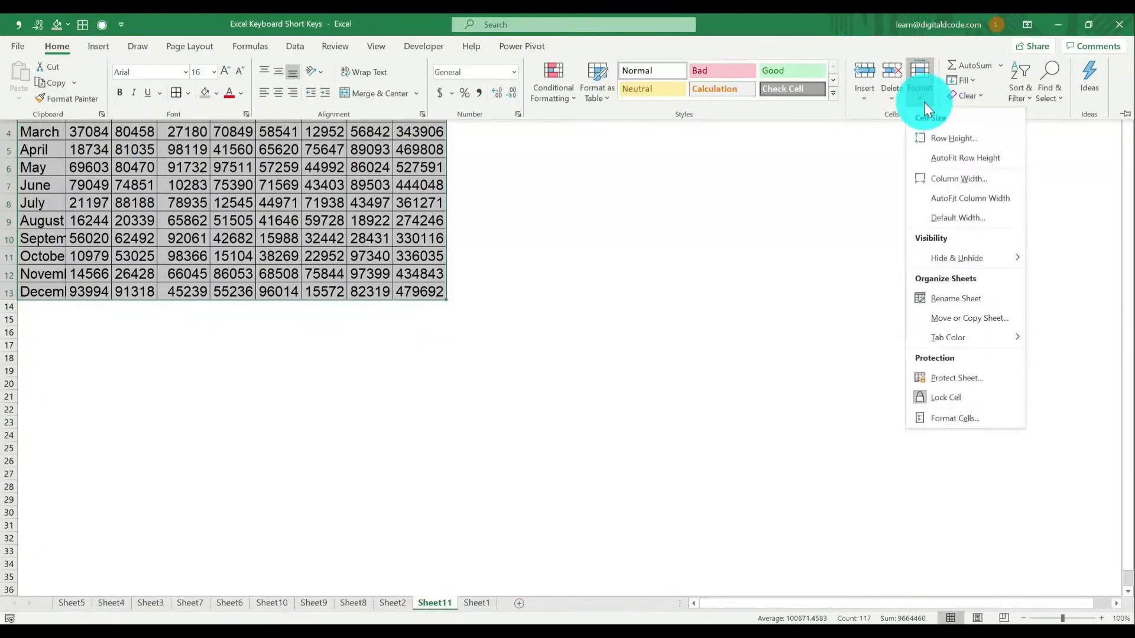
left_click(967, 200)
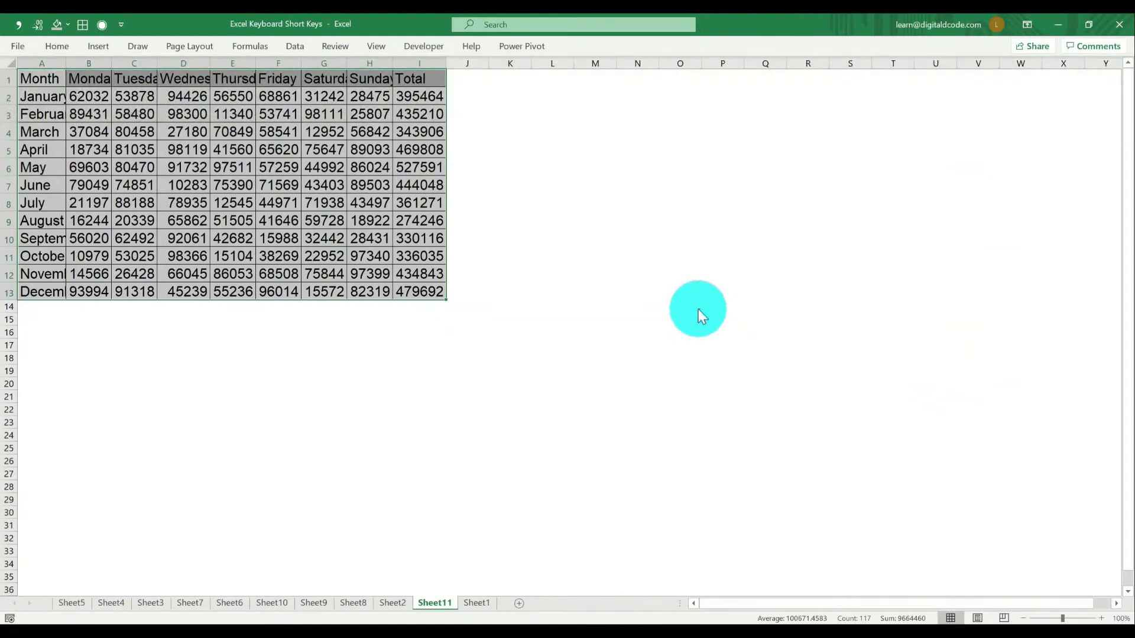
key("alt")
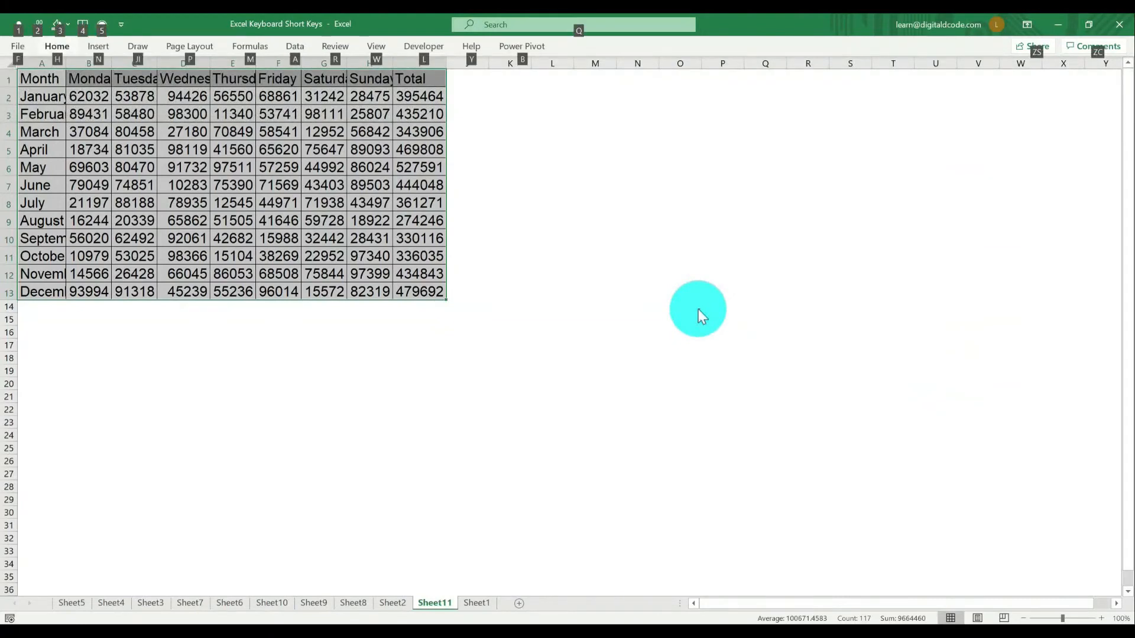
key("h")
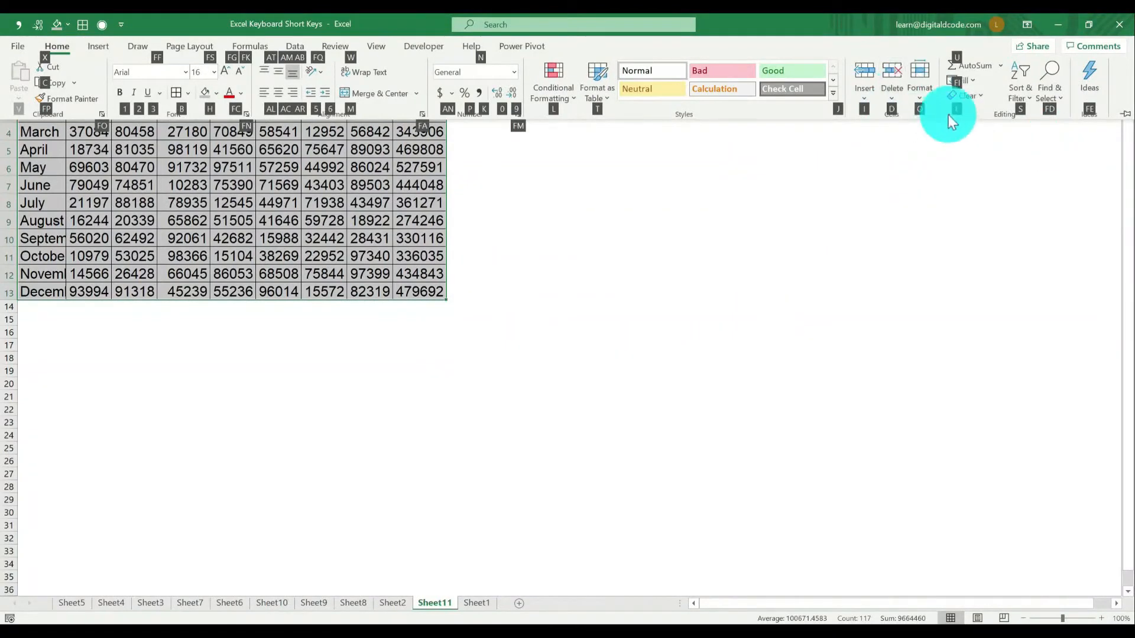
key("o")
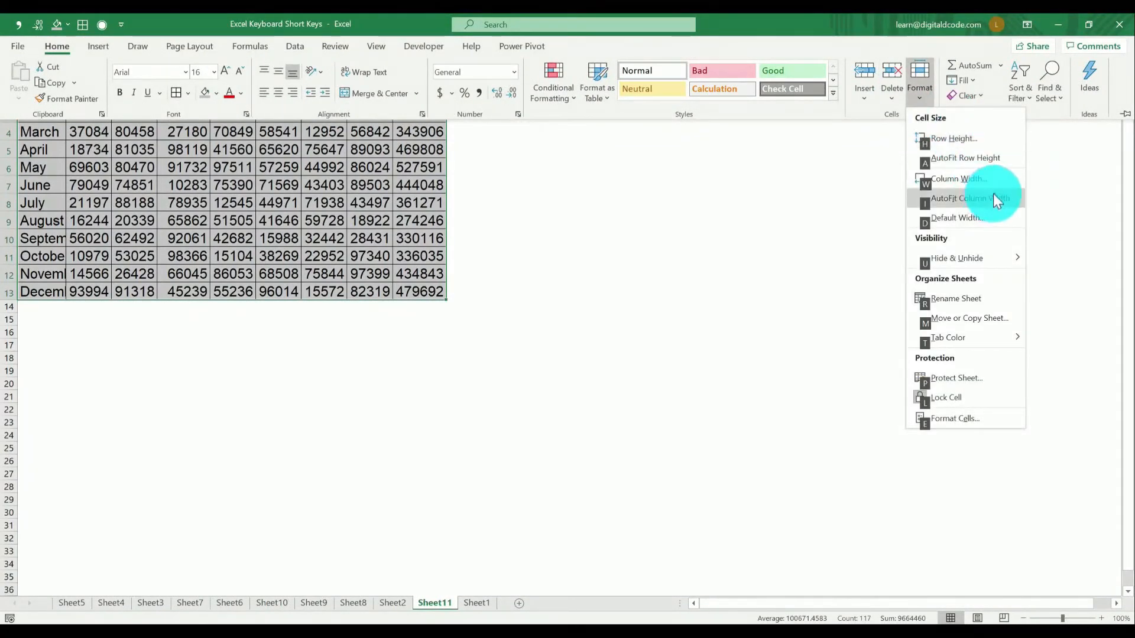
key("i")
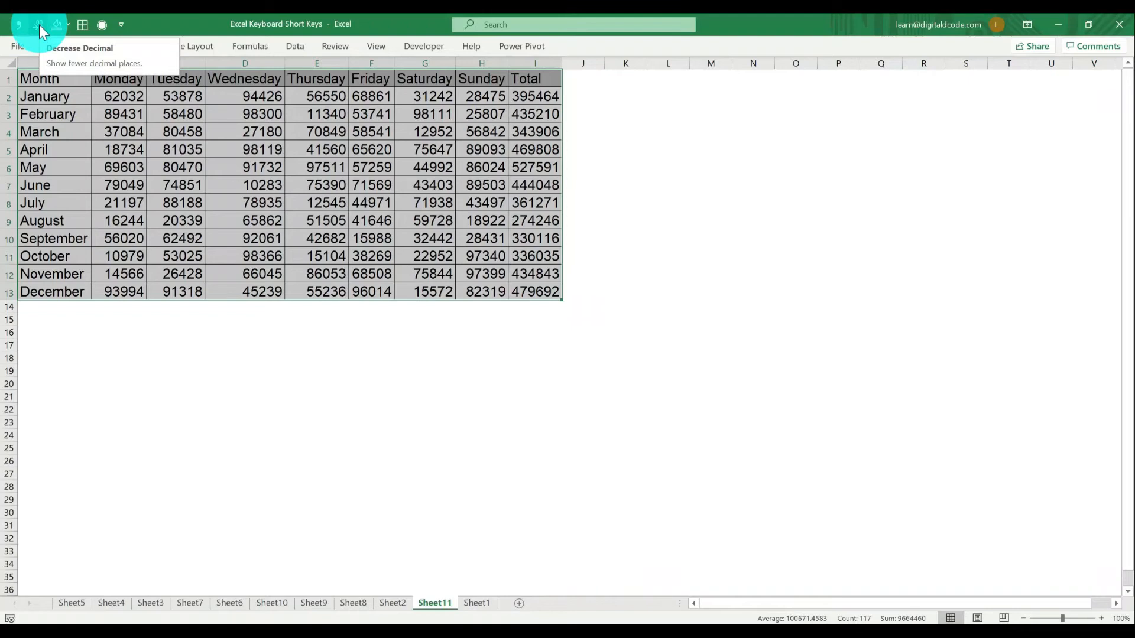
Step: Remove Fill Color, All Borders, the round-icon command and Decrease Decimal from the Quick Access Toolbar, keeping only the comma command
right_click(58, 25)
left_click(84, 32)
right_click(57, 27)
left_click(69, 41)
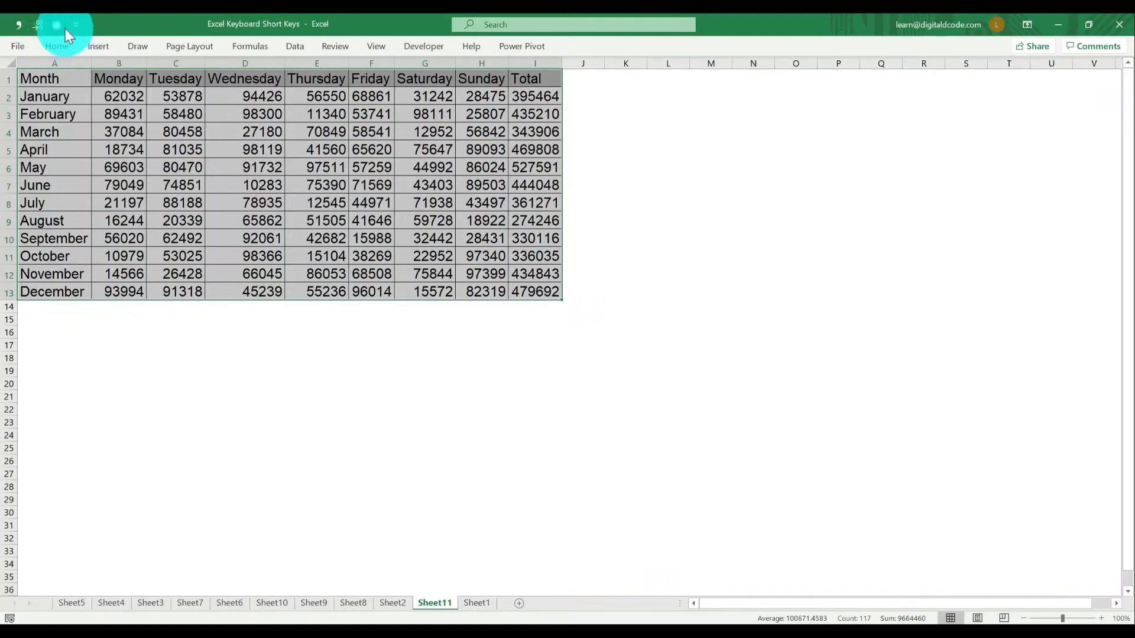
right_click(59, 20)
left_click(70, 31)
right_click(36, 29)
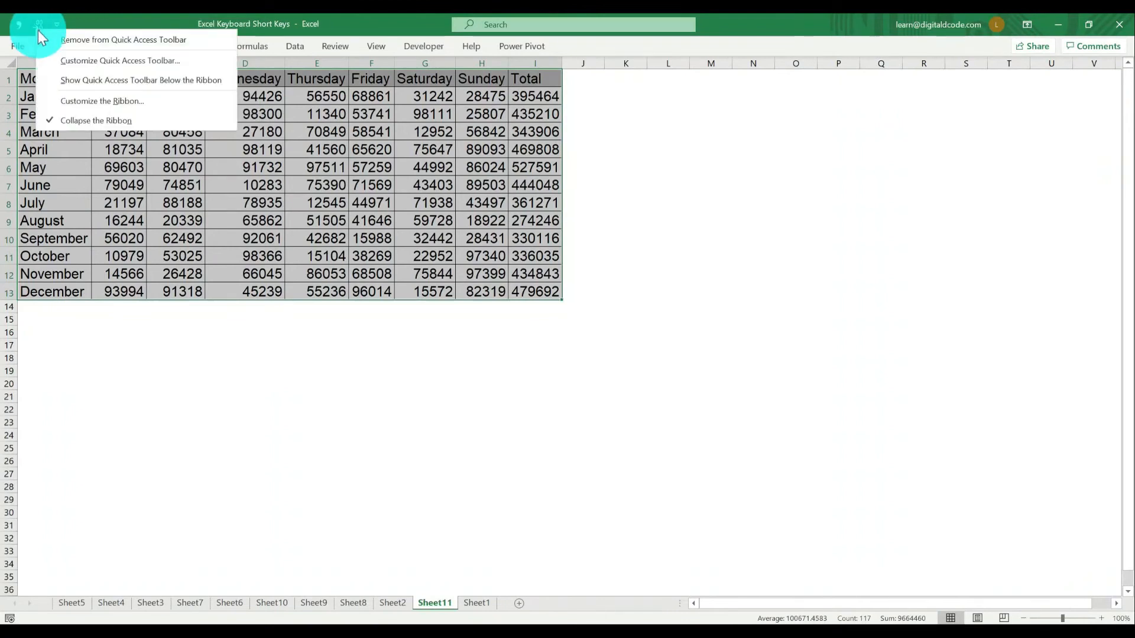
left_click(46, 38)
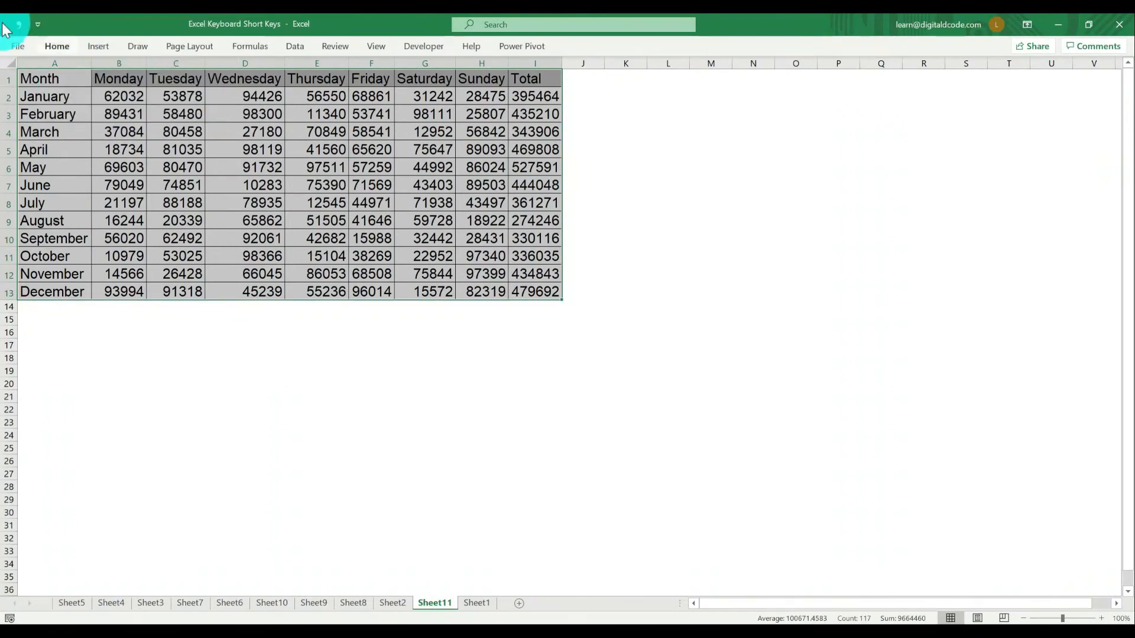
Step: Add the Fill Color and All Borders commands to the Quick Access Toolbar
left_click(53, 43)
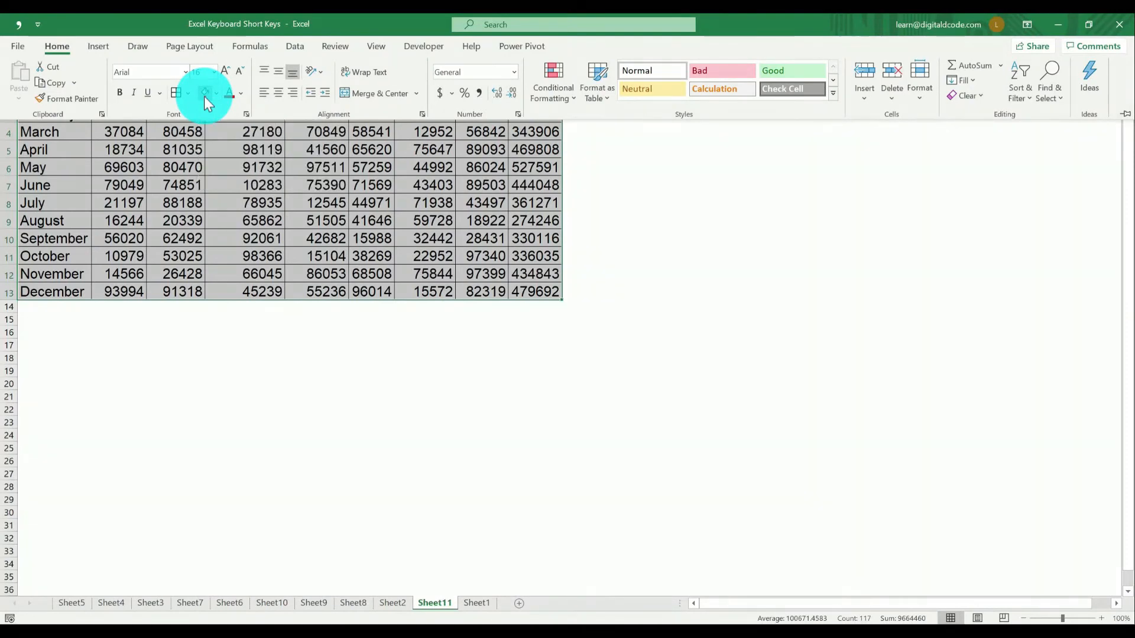
right_click(204, 97)
left_click(230, 108)
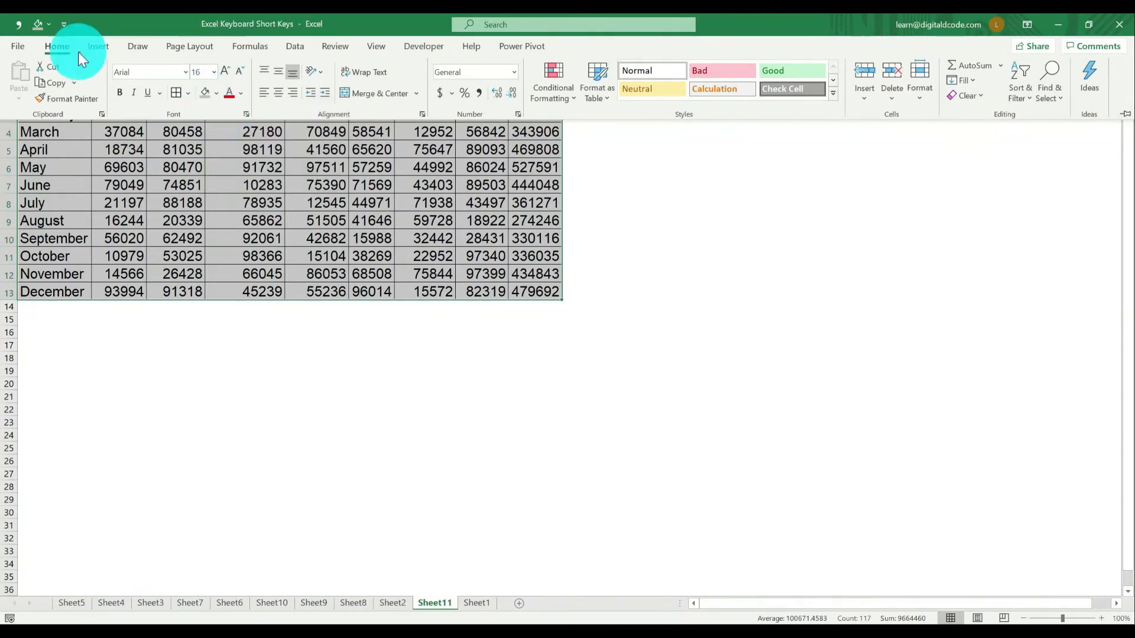
left_click(188, 92)
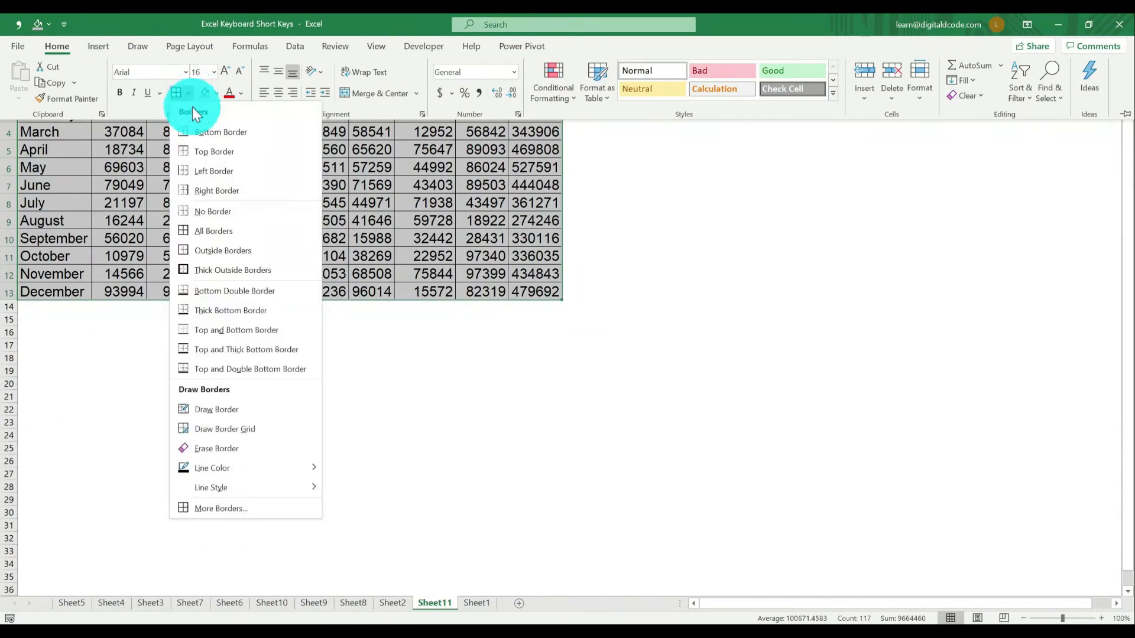
right_click(241, 236)
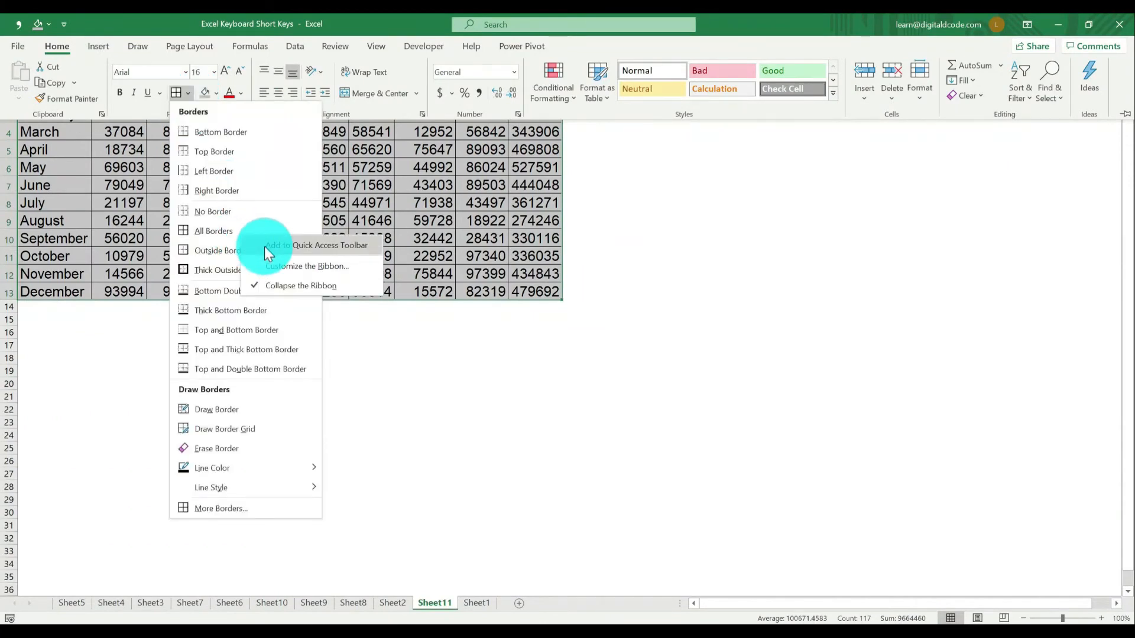
left_click(266, 247)
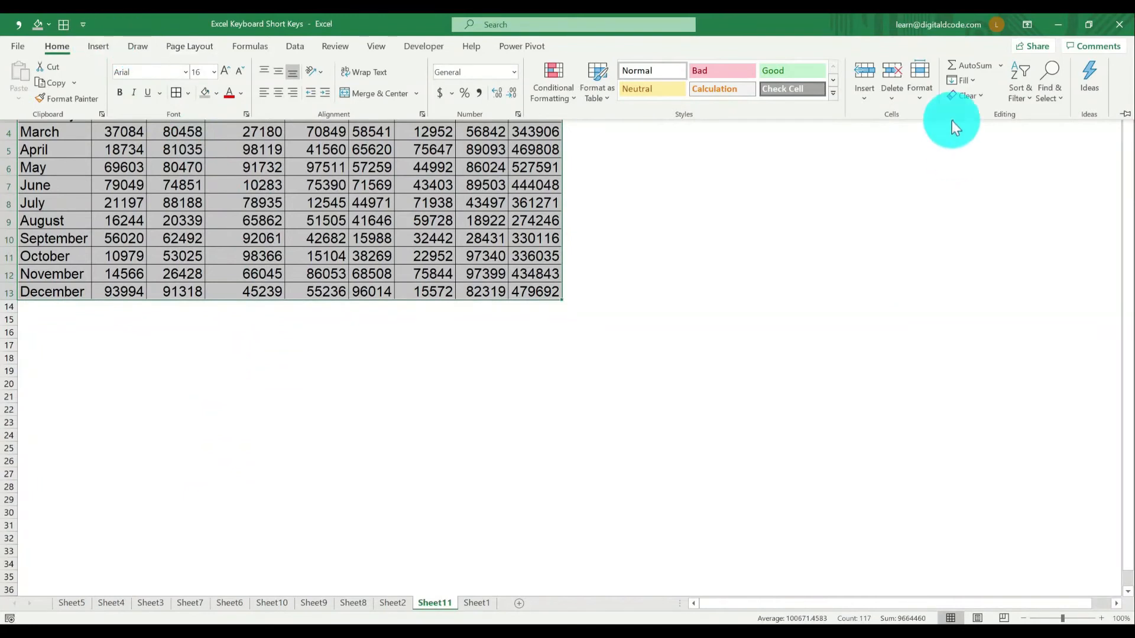
Step: Add the AutoFit Column Width command to the Quick Access Toolbar and collapse the ribbon
left_click(921, 95)
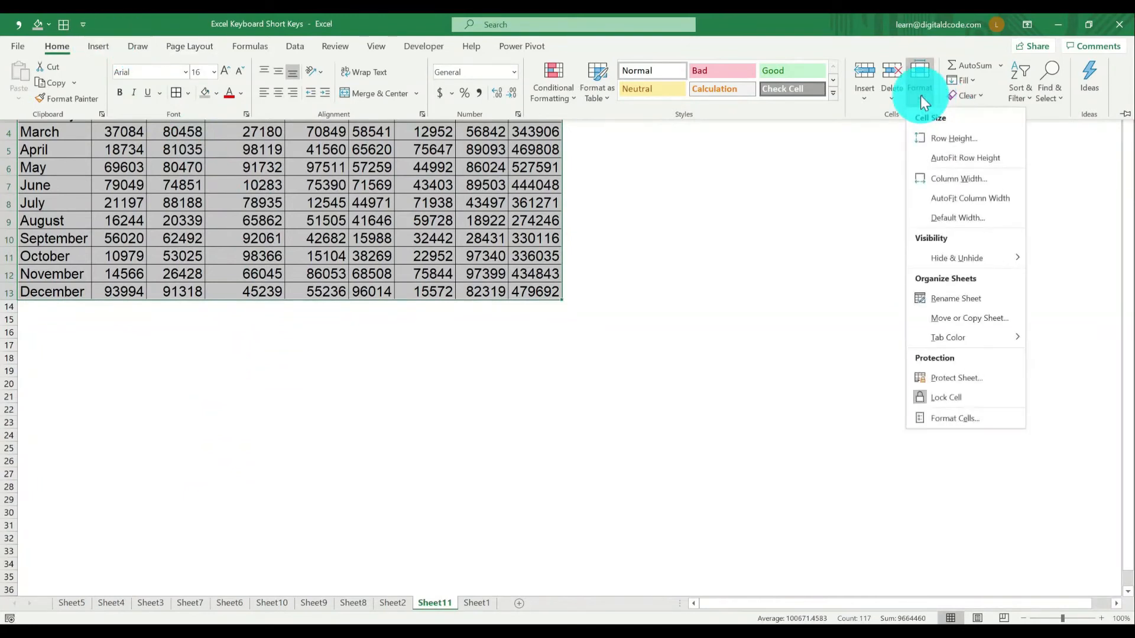
right_click(969, 197)
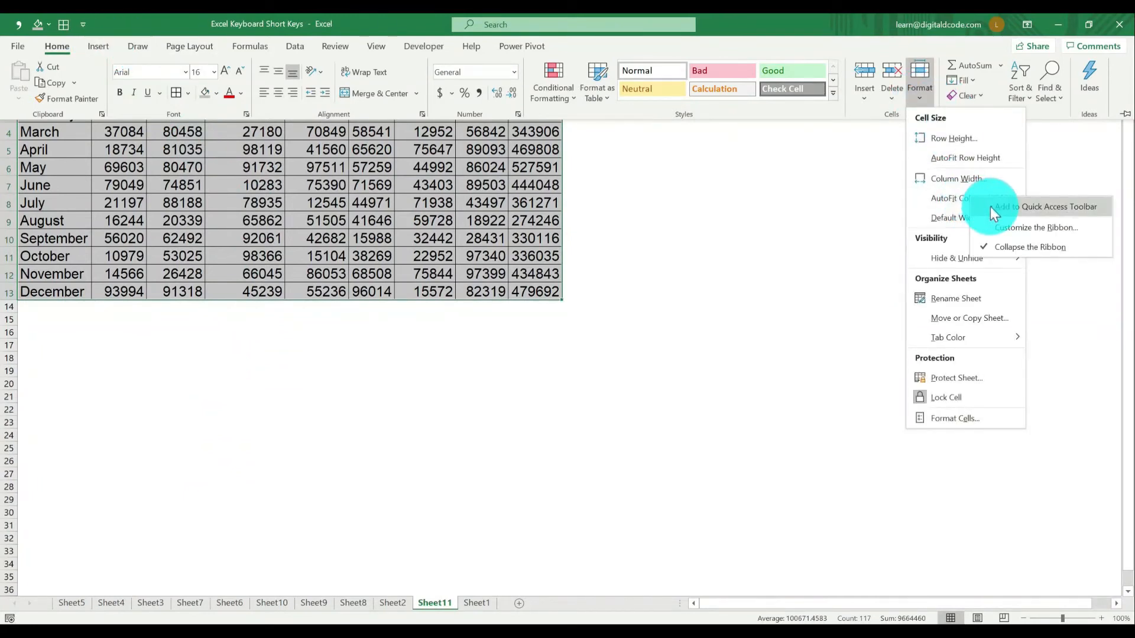
left_click(991, 207)
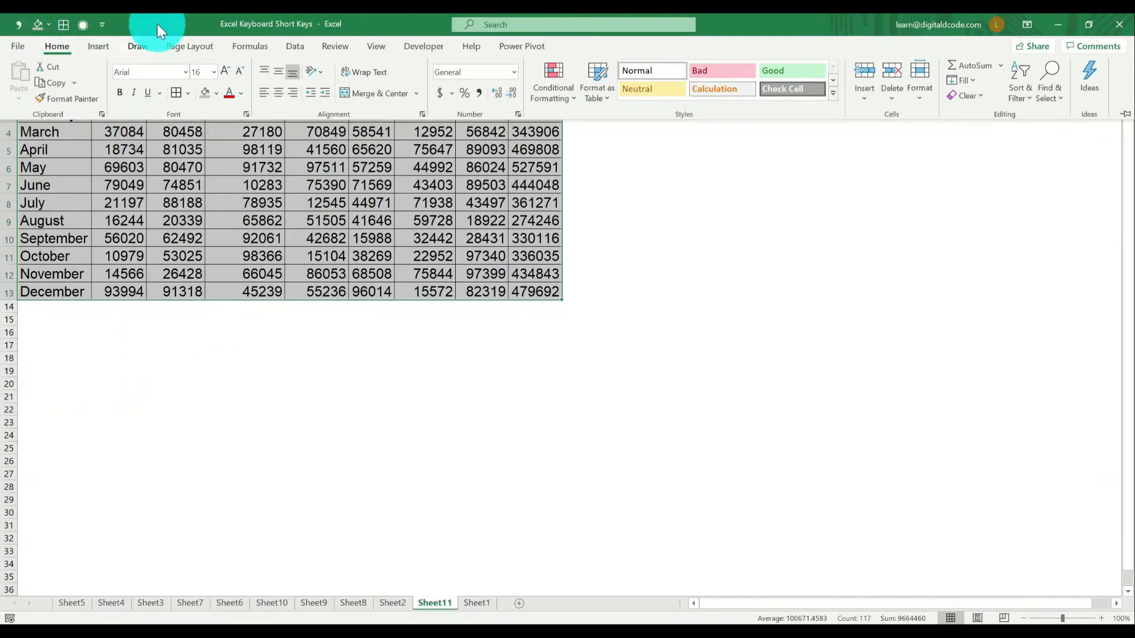
key("ctrl+F1")
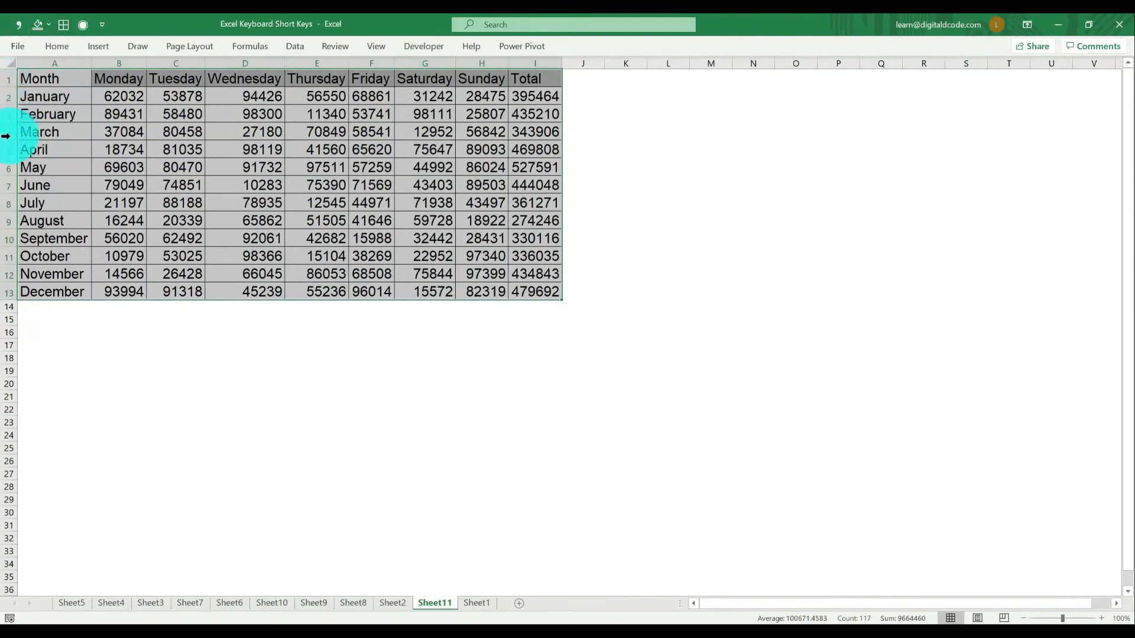
Step: Select the monthly Total values from January to December (I2:I13)
left_click(126, 94)
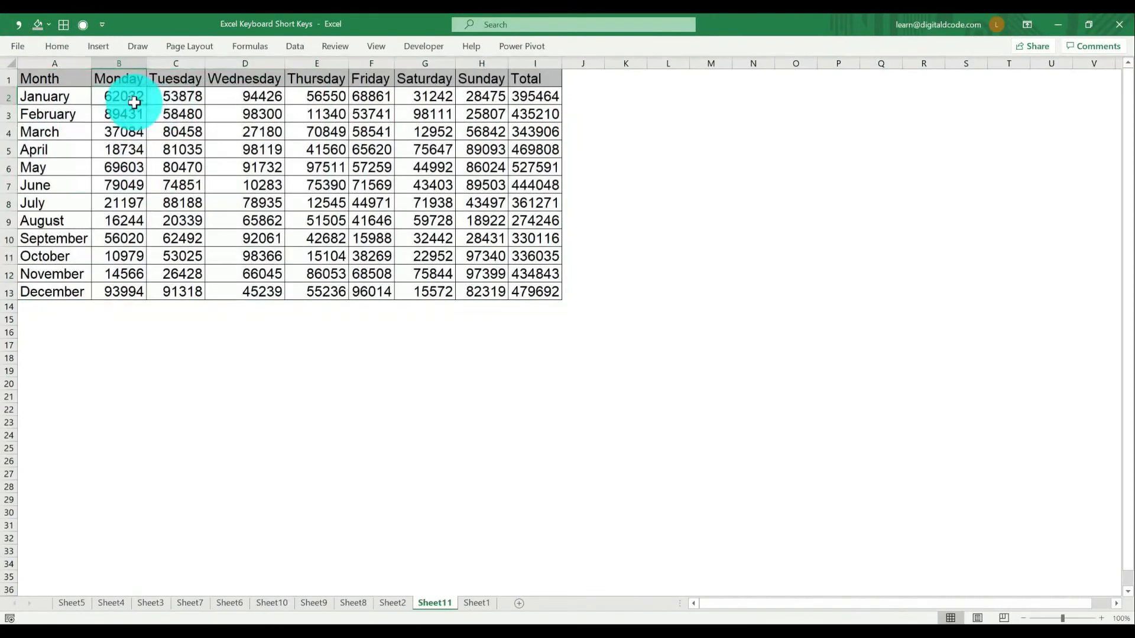
key("ctrl+Right")
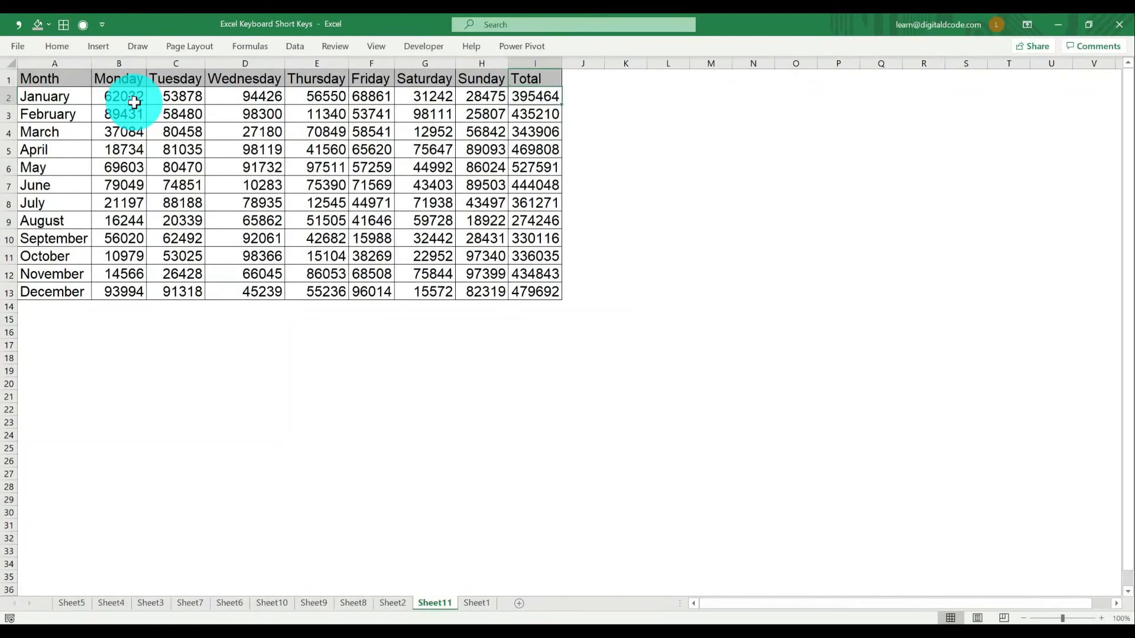
key("ctrl+shift+Down")
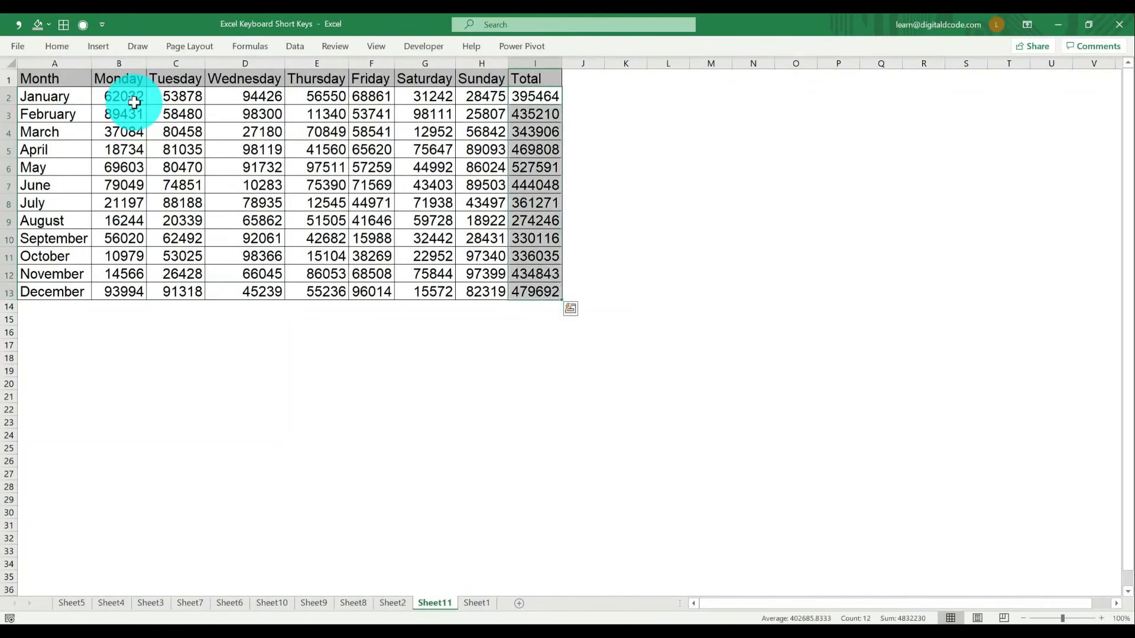
key("alt")
key("h")
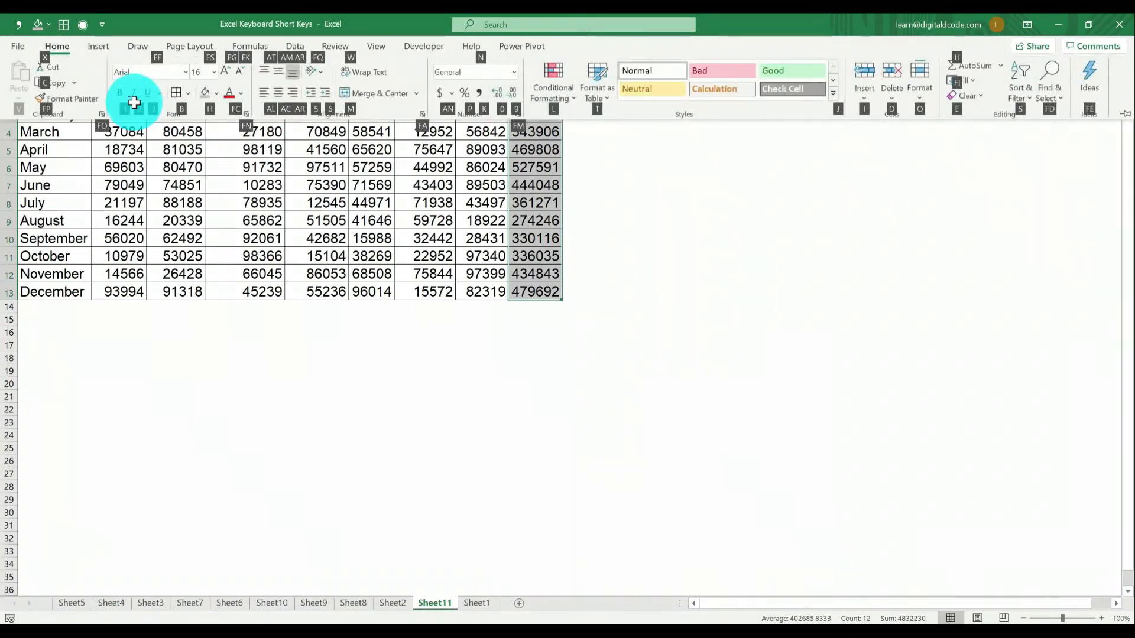
key("h")
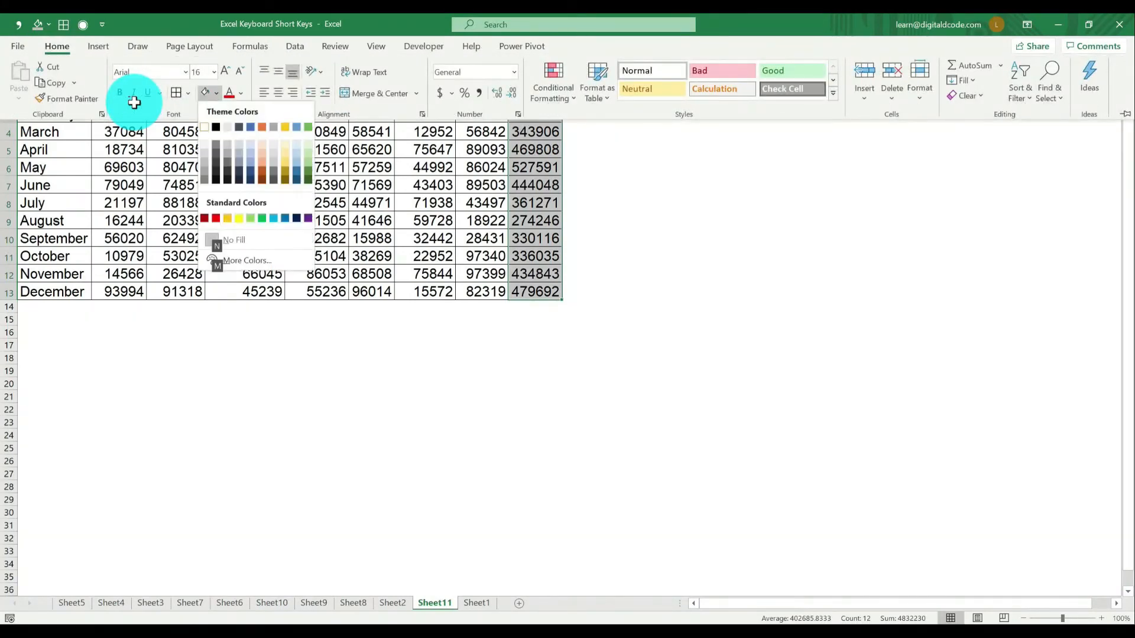
key("Escape")
key("Escape")
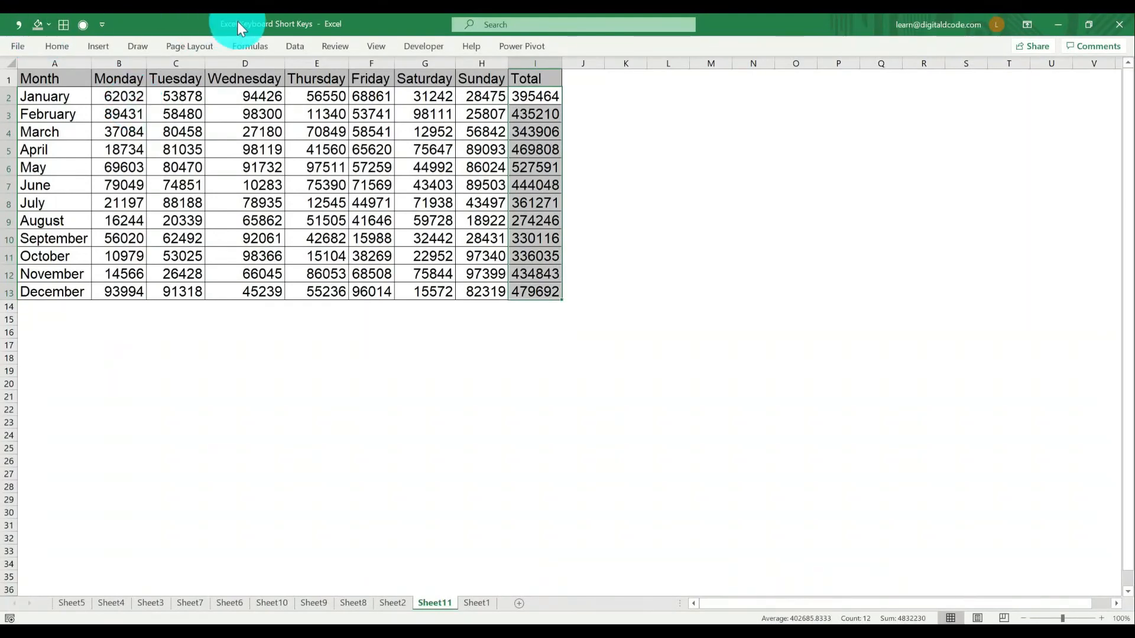
Step: Fill the selected Total values with the orange-gold shade from the standard colors
key("alt")
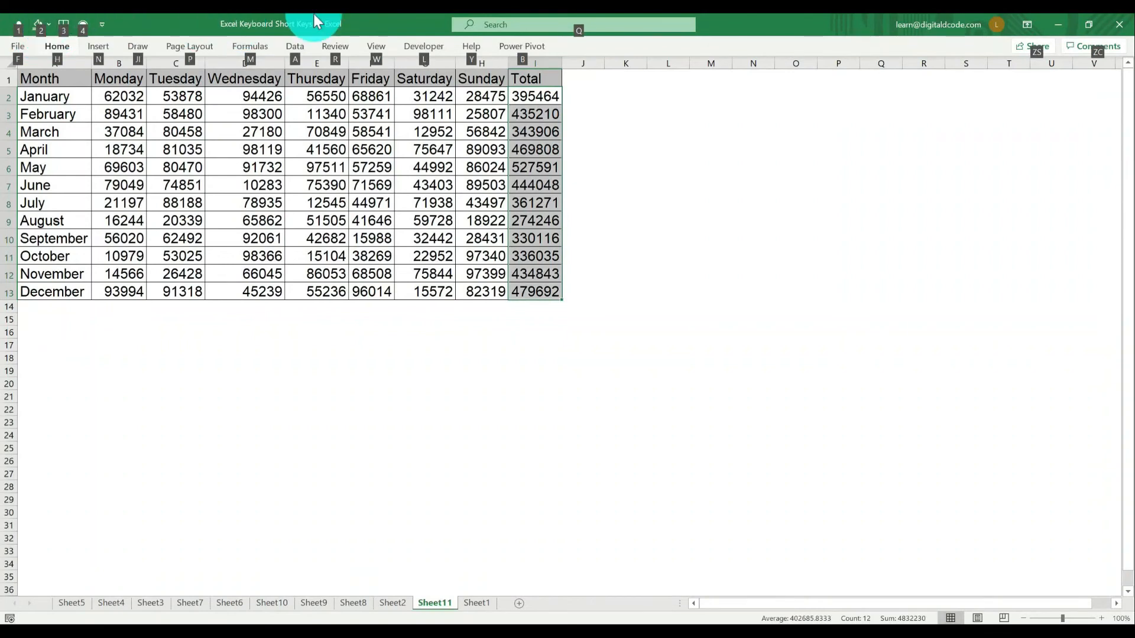
key("2")
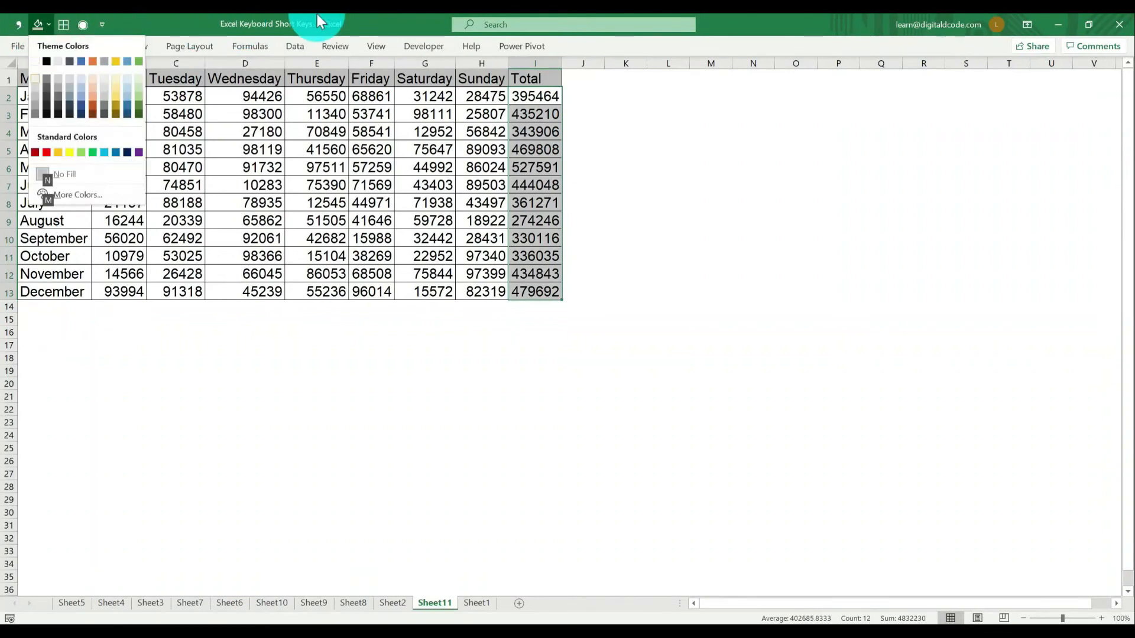
key("Down")
key("Down")
key("Down")
key("Down")
key("Down")
key("Right")
key("Right")
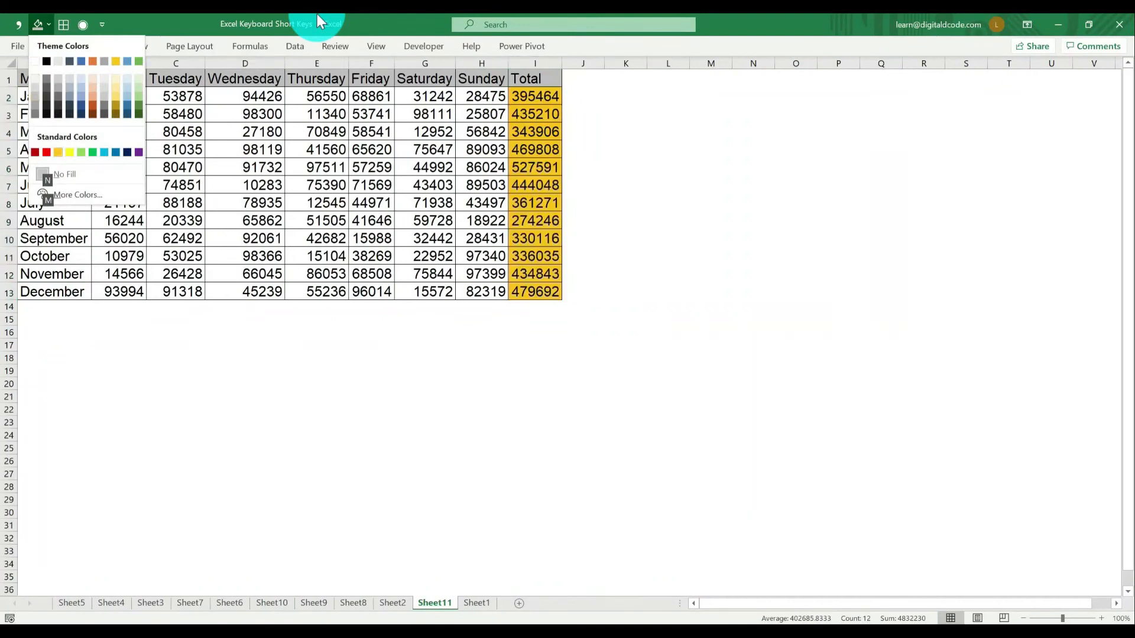
key("Return")
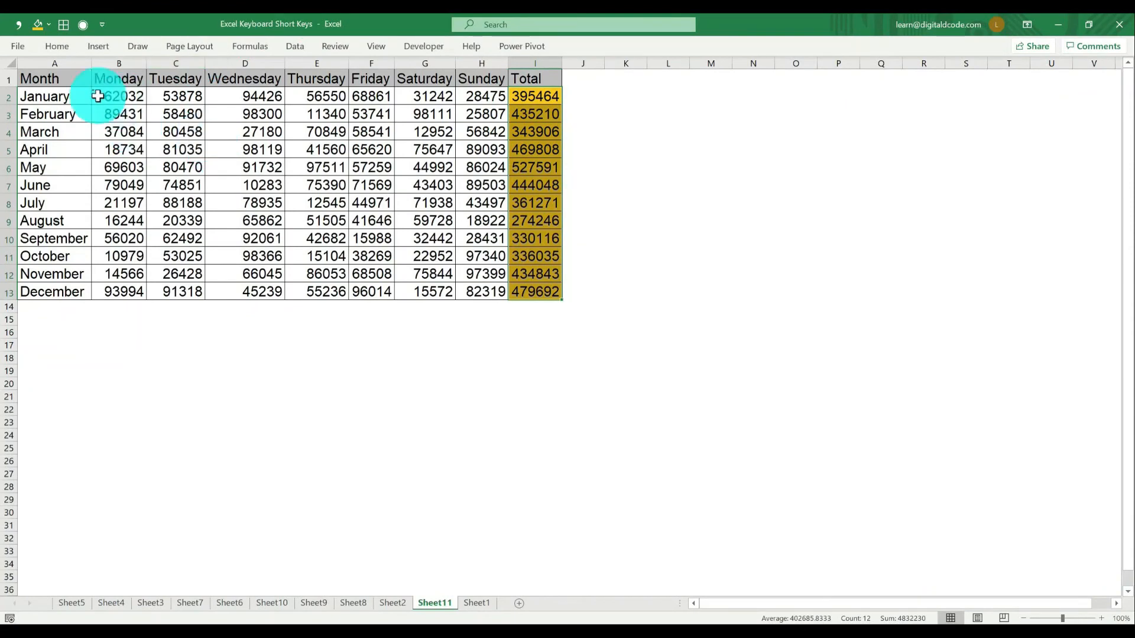
Step: Select the whole table (A1:I13) and remove its borders with No Border
left_click(138, 87)
key("ctrl+a")
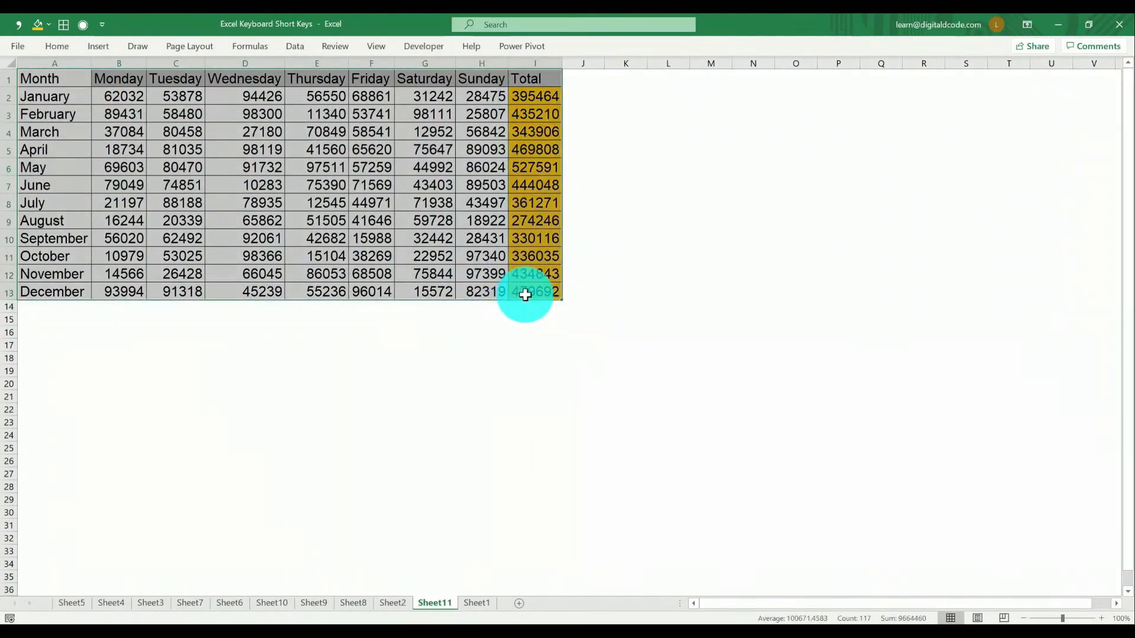
left_click(64, 51)
left_click(190, 93)
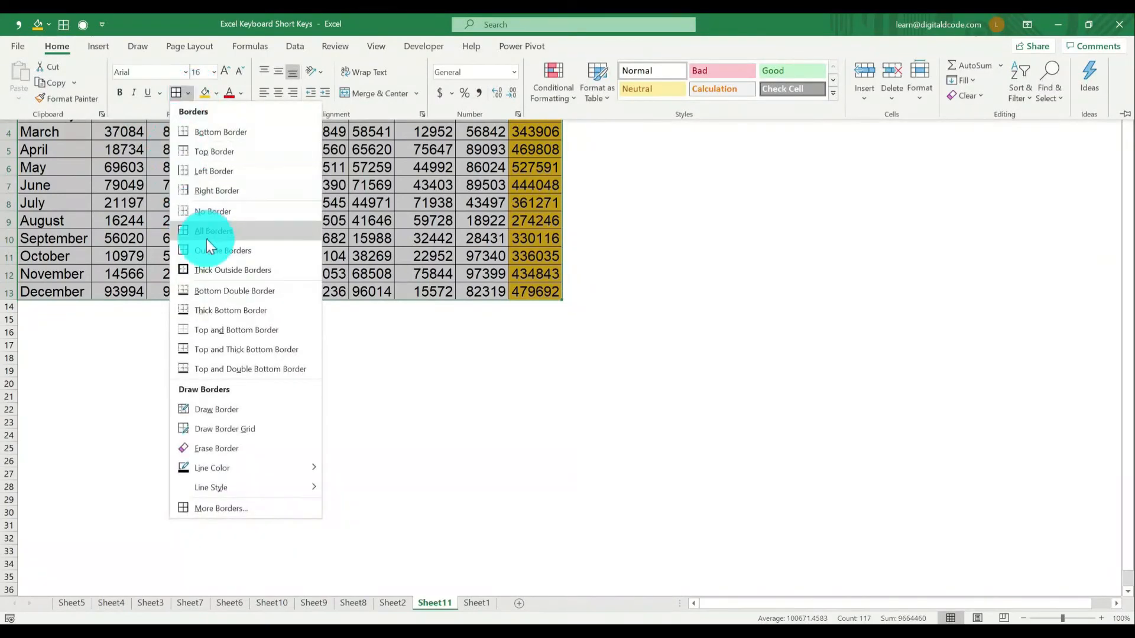
left_click(215, 207)
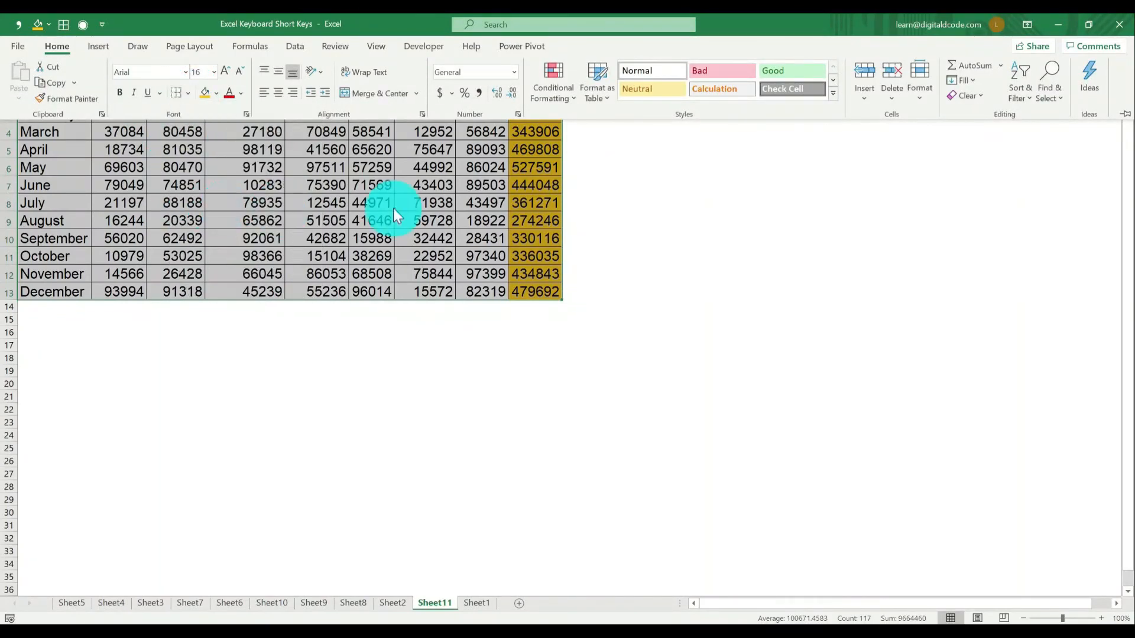
key("Escape")
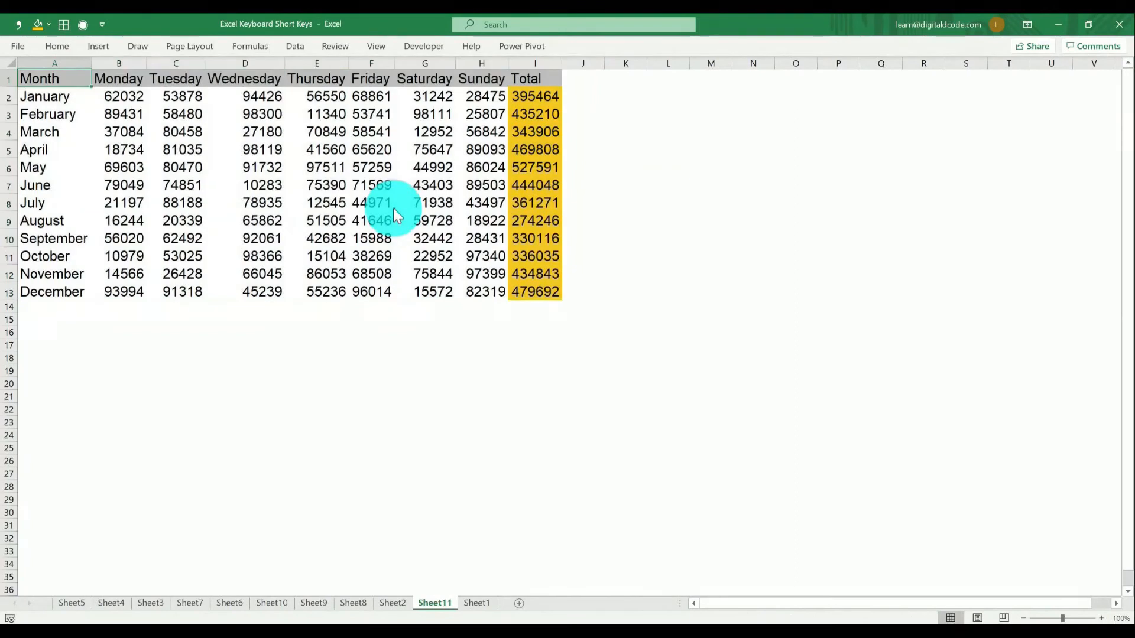
key("alt")
key("h")
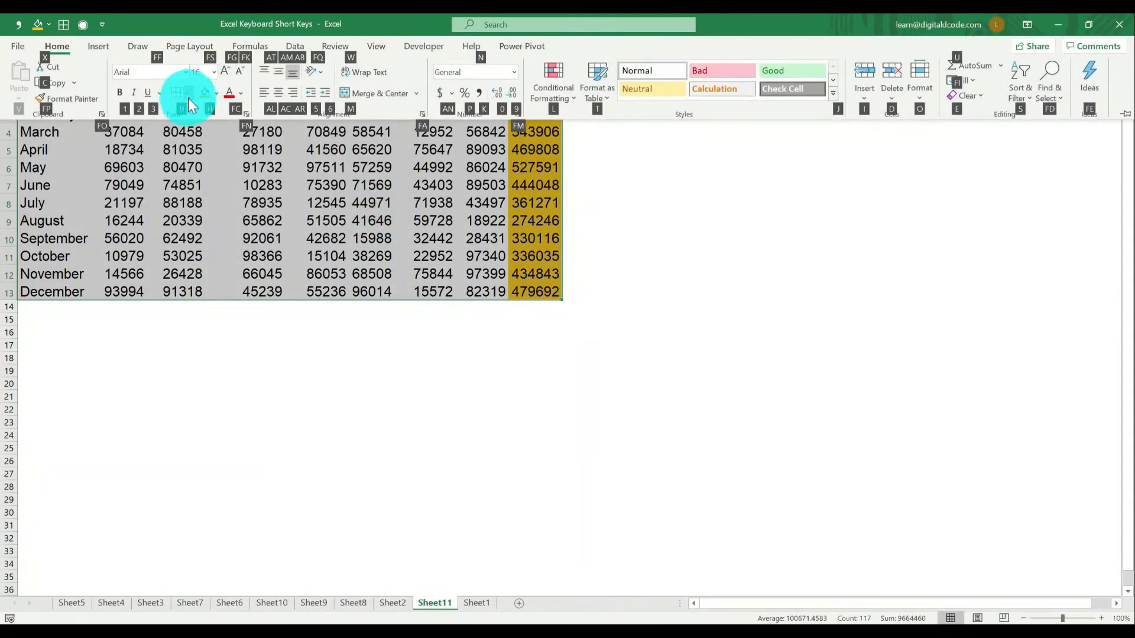
key("b")
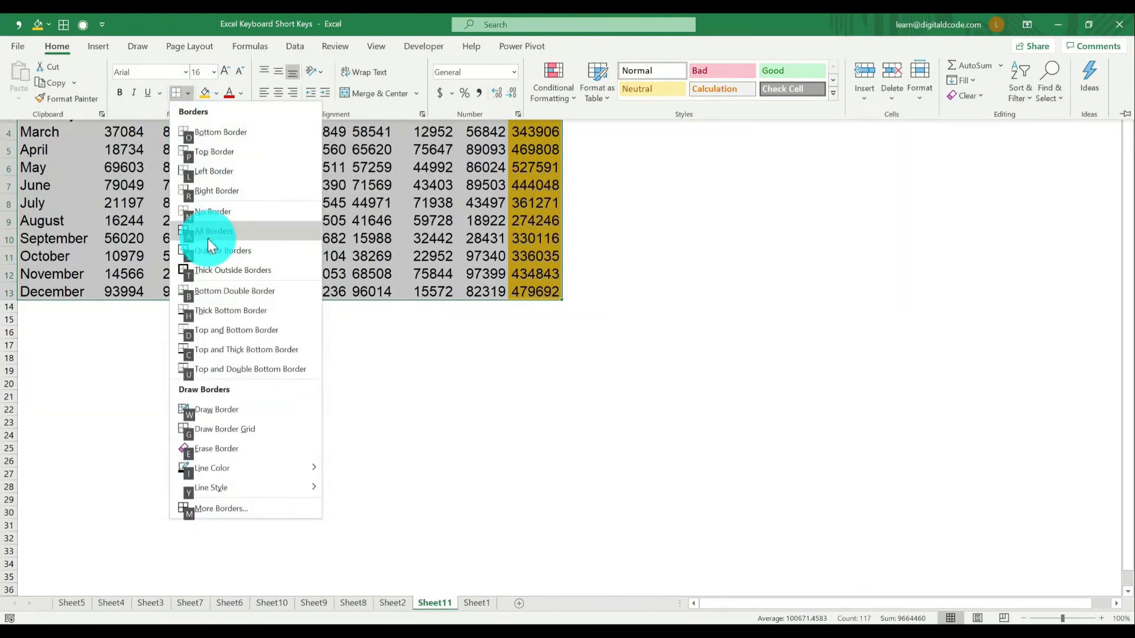
key("a")
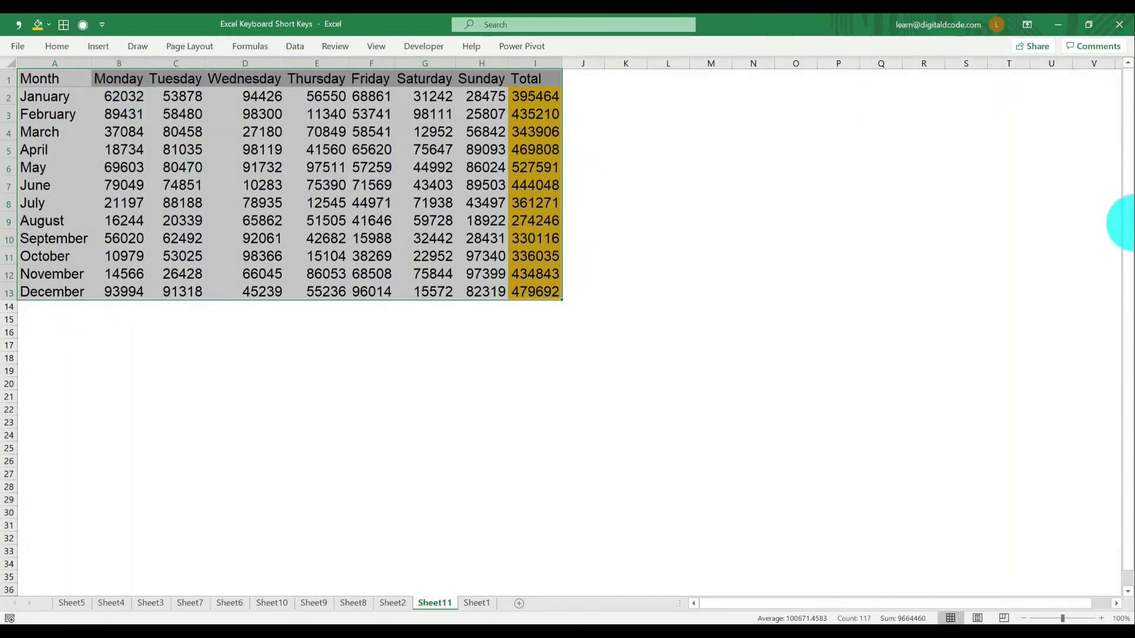
Step: Apply All Borders to the selected table (A1:I13) with its Quick Access Toolbar command
key("alt")
key("3")
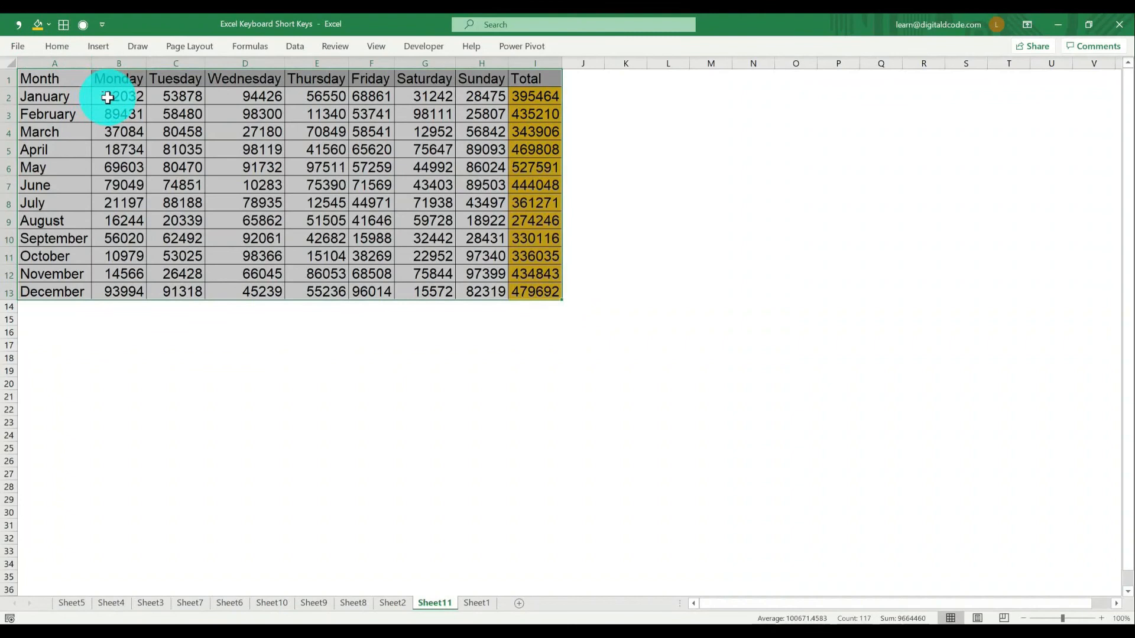
Step: Format the values from Monday to Total for all months (B2:I13) with thousands separators and two decimals
left_click(109, 98)
key("ctrl+shift+Right")
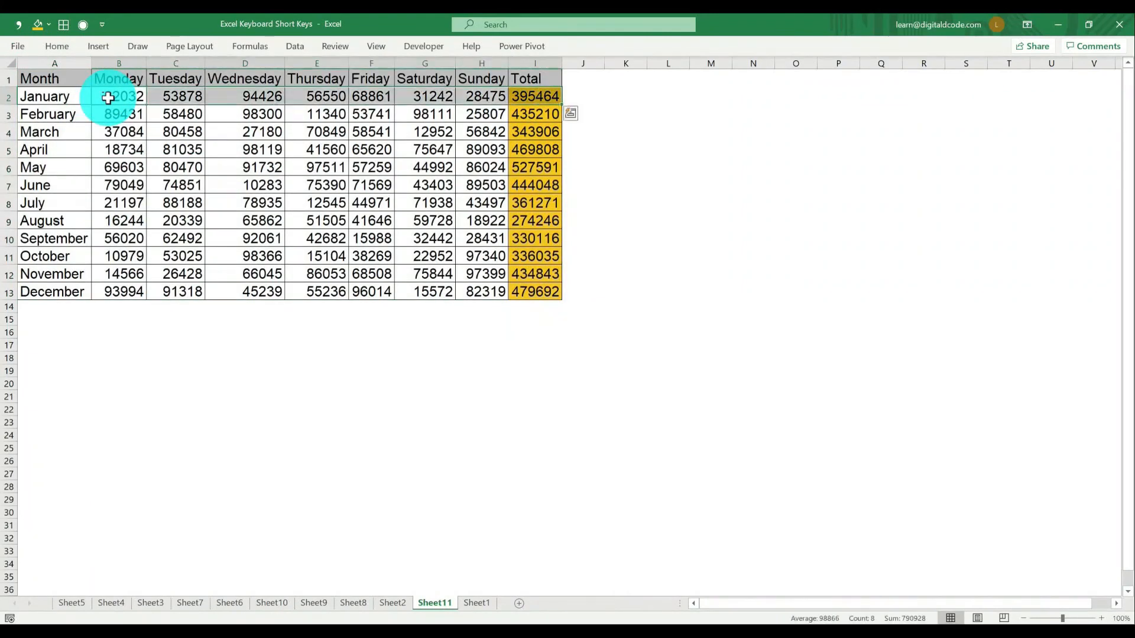
key("ctrl+shift+Down")
key("ctrl+shift+1")
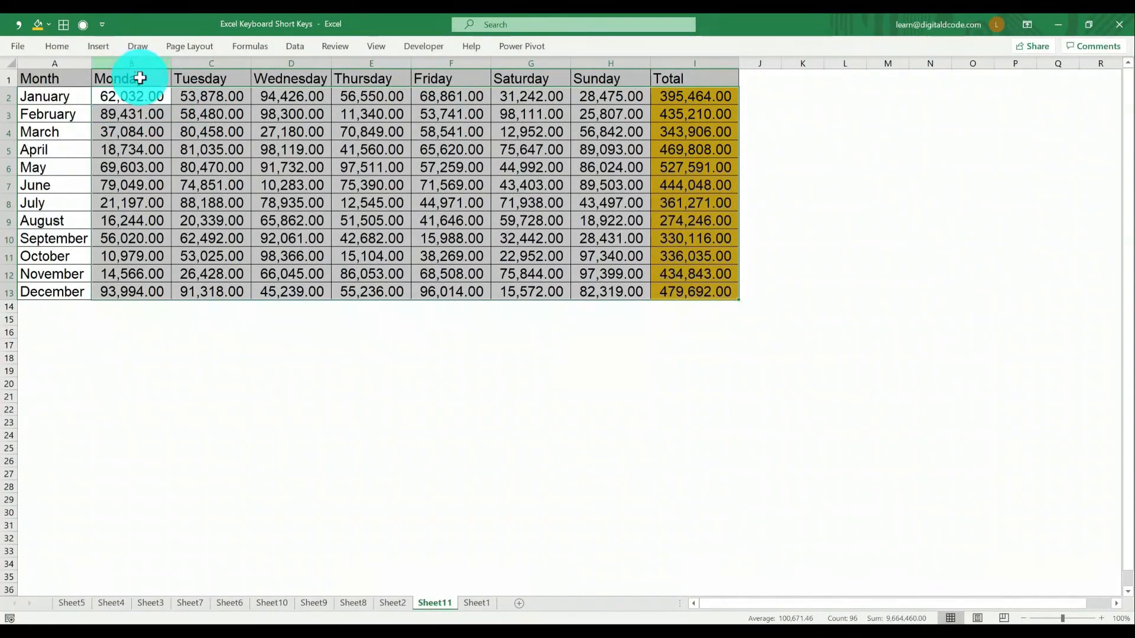
Step: Narrow columns B to I equally and select their table cells from the Monday header to the December total (B1:I13)
left_click(166, 79)
left_click_drag(147, 64, 717, 58)
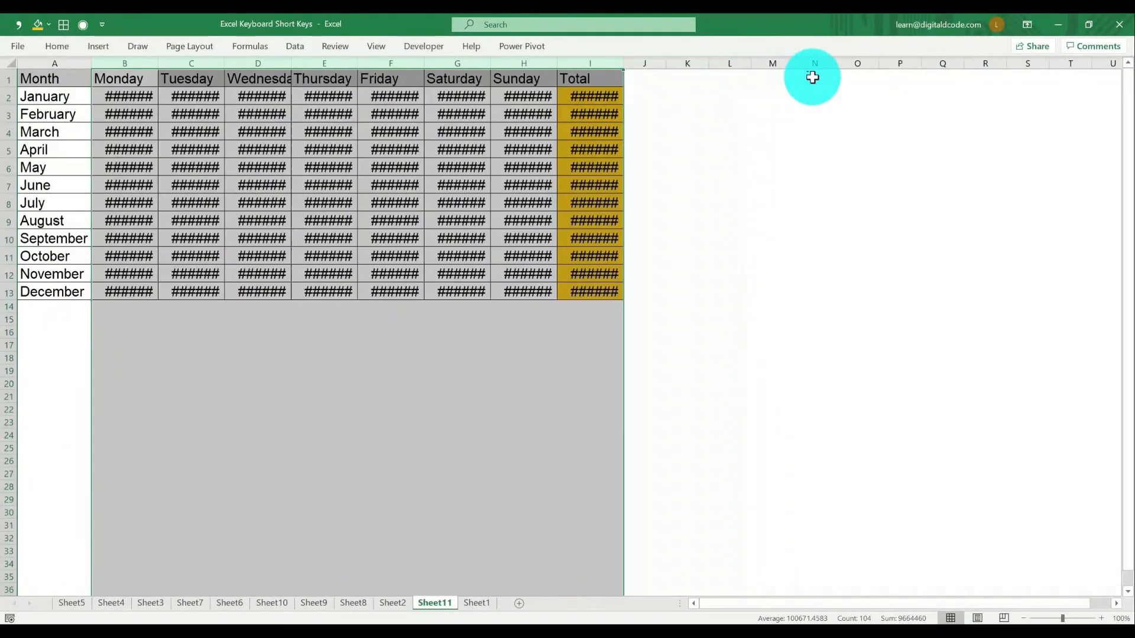
left_click(137, 81)
key("ctrl+shift+Right")
key("ctrl+shift+Down")
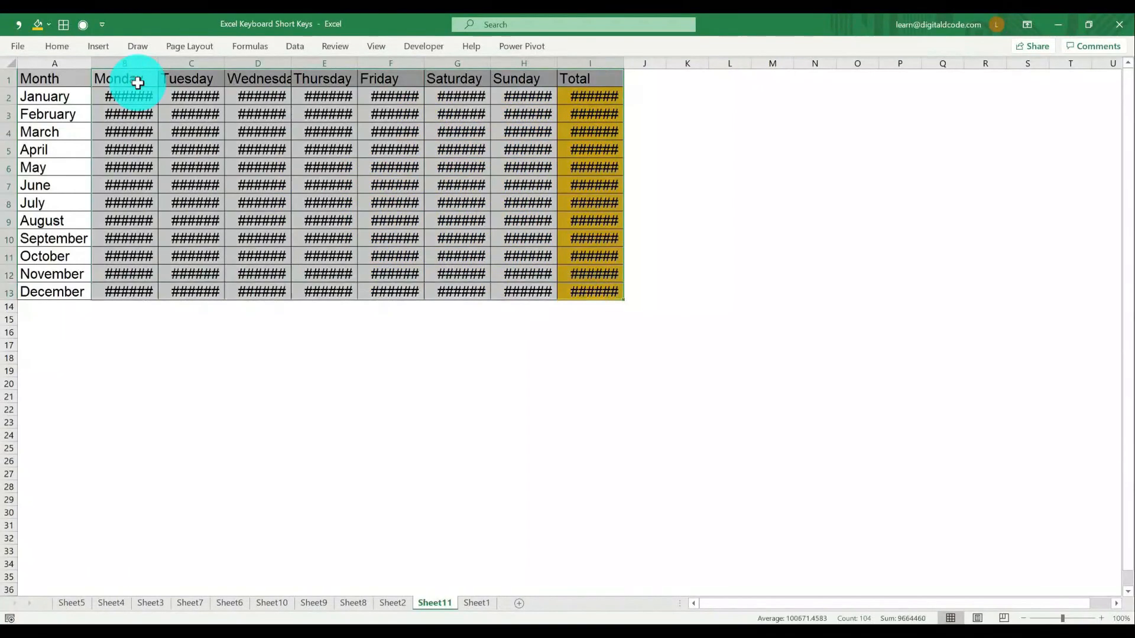
left_click(51, 47)
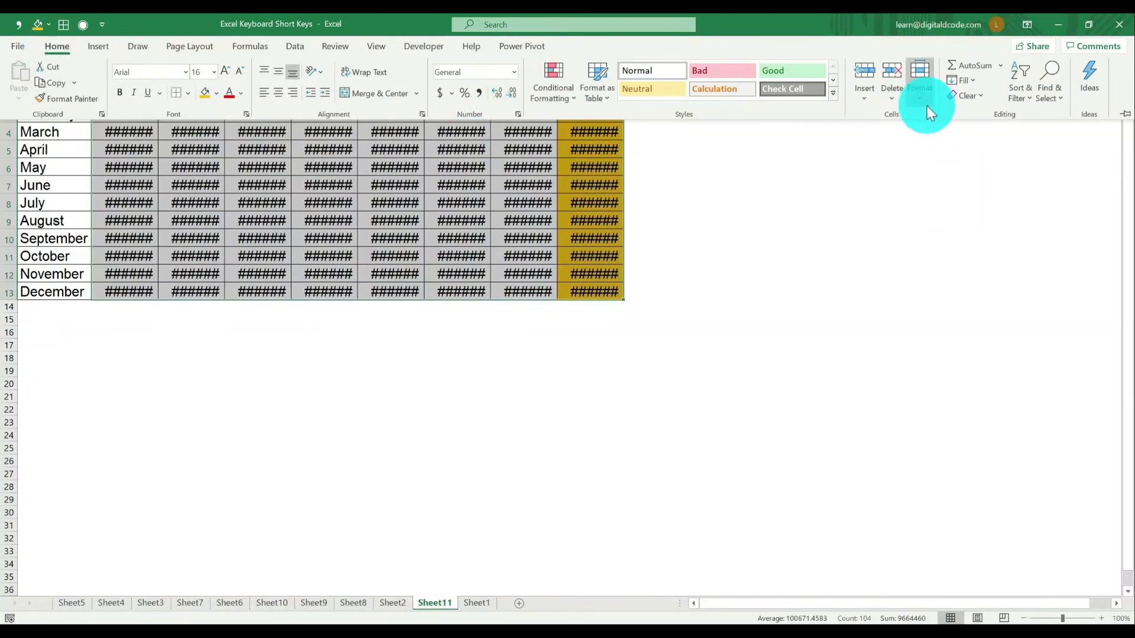
key("Escape")
type("h")
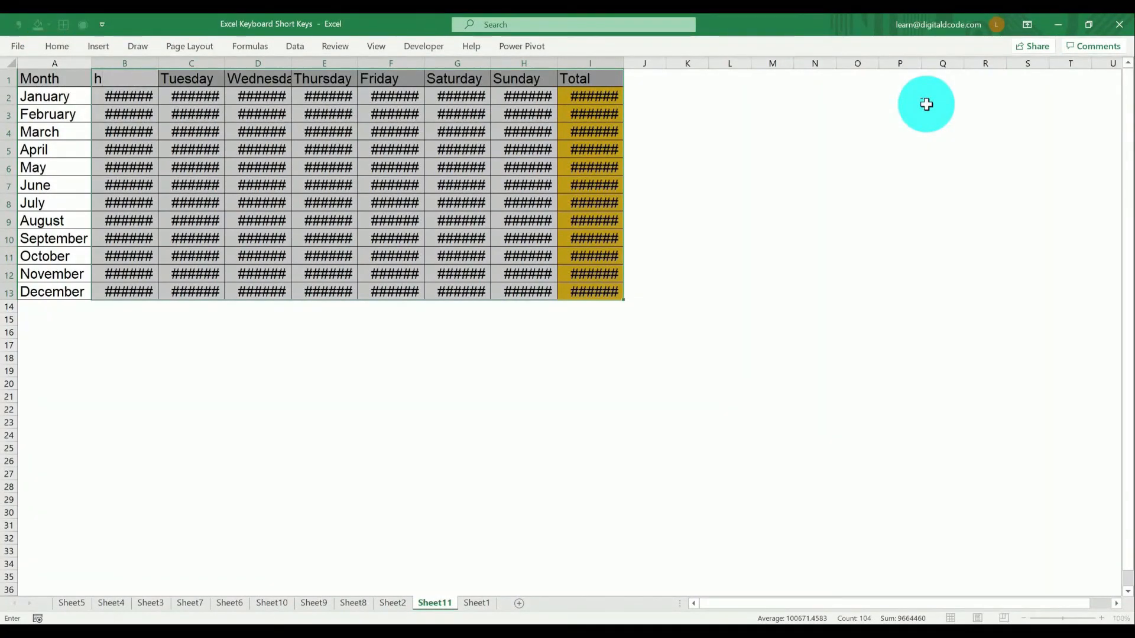
key("Escape")
key("alt")
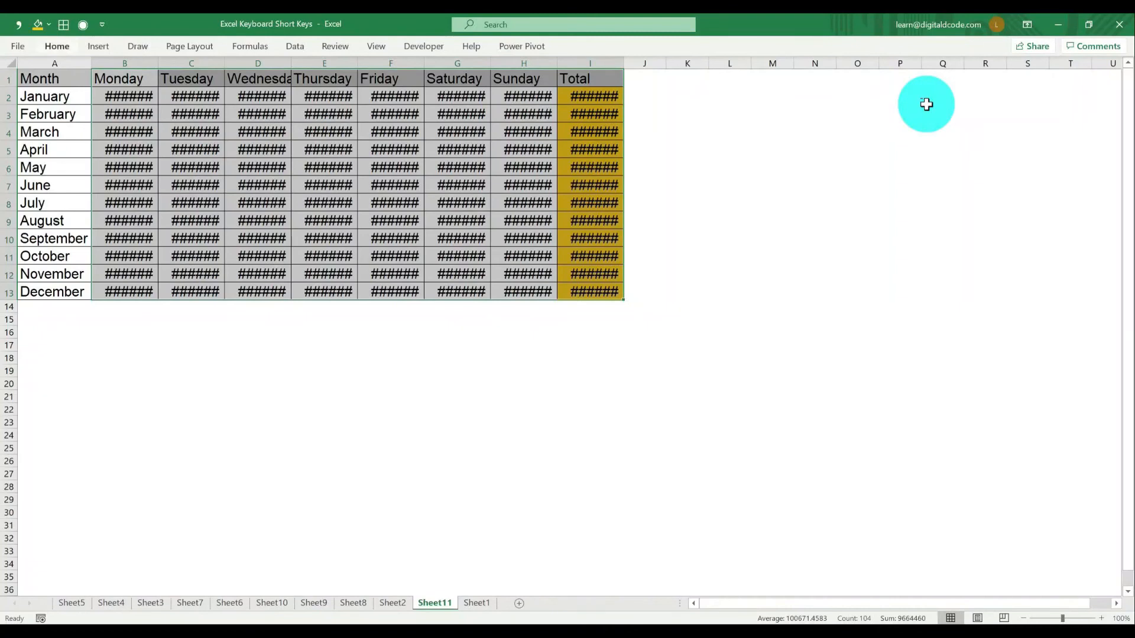
key("h")
key("o")
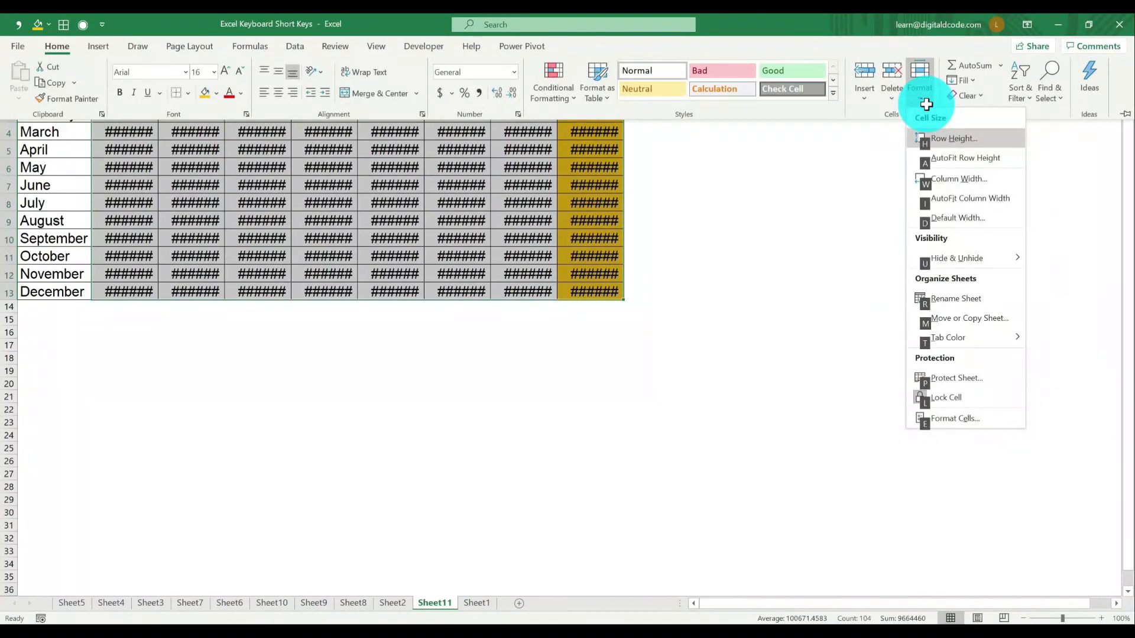
key("Escape")
key("Escape")
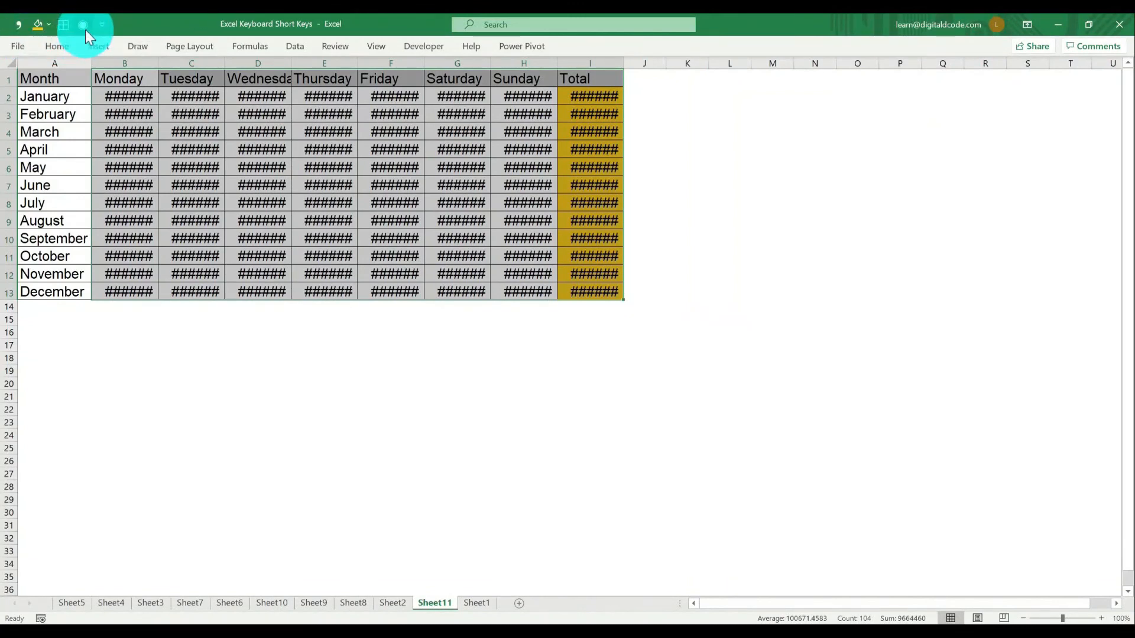
Step: AutoFit the widths of the selected Monday to Total columns and select the Month header cell A1
key("alt")
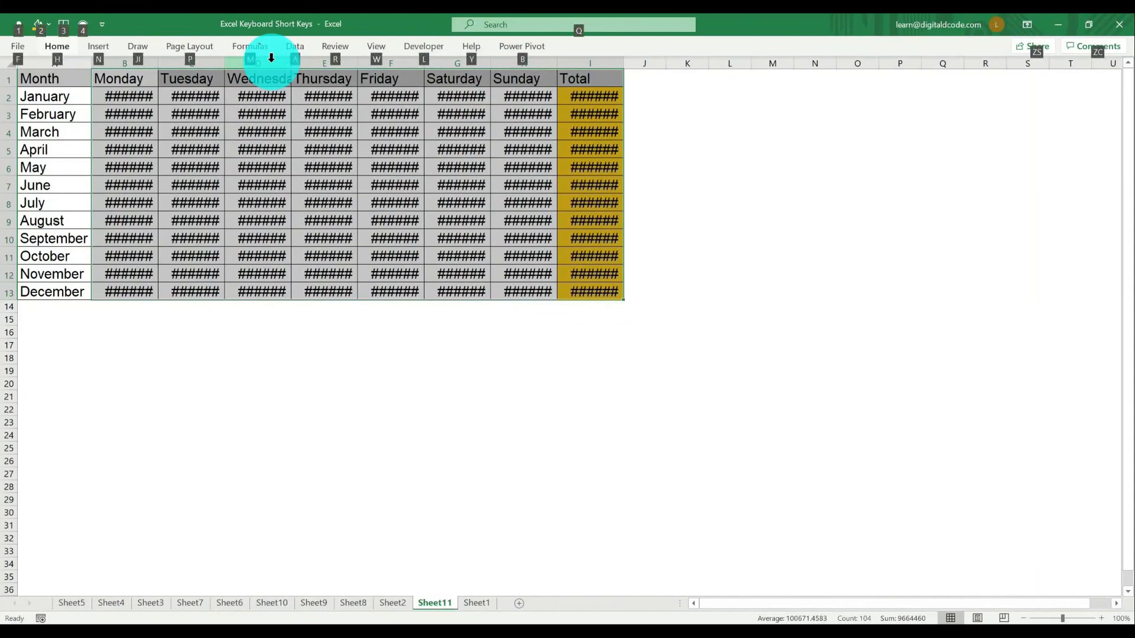
key("h")
key("o")
key("i")
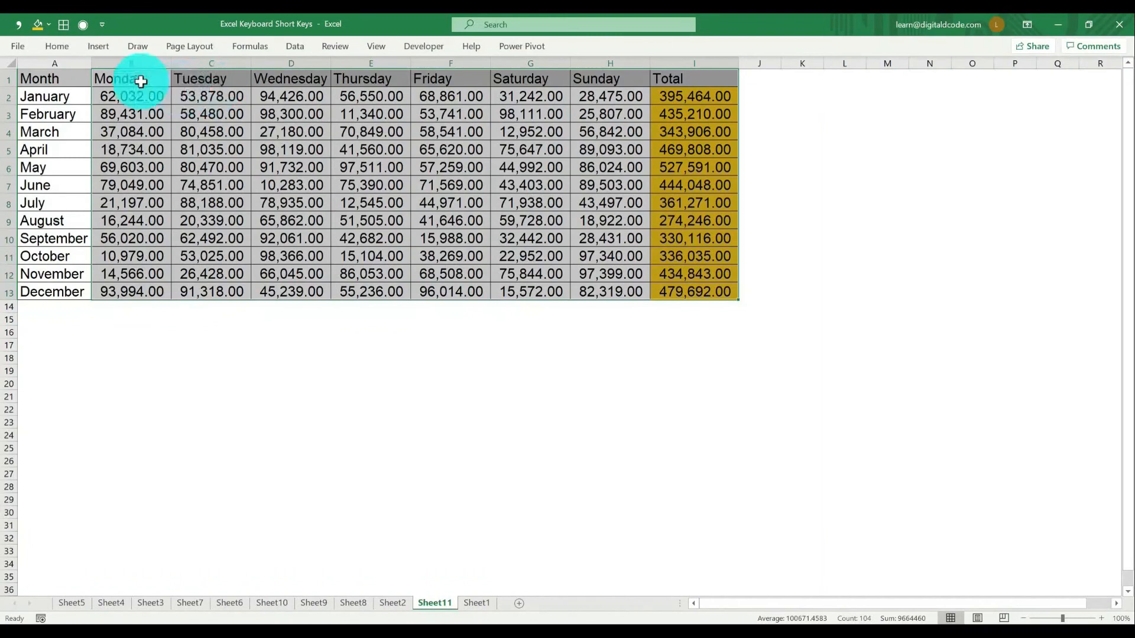
left_click(71, 76)
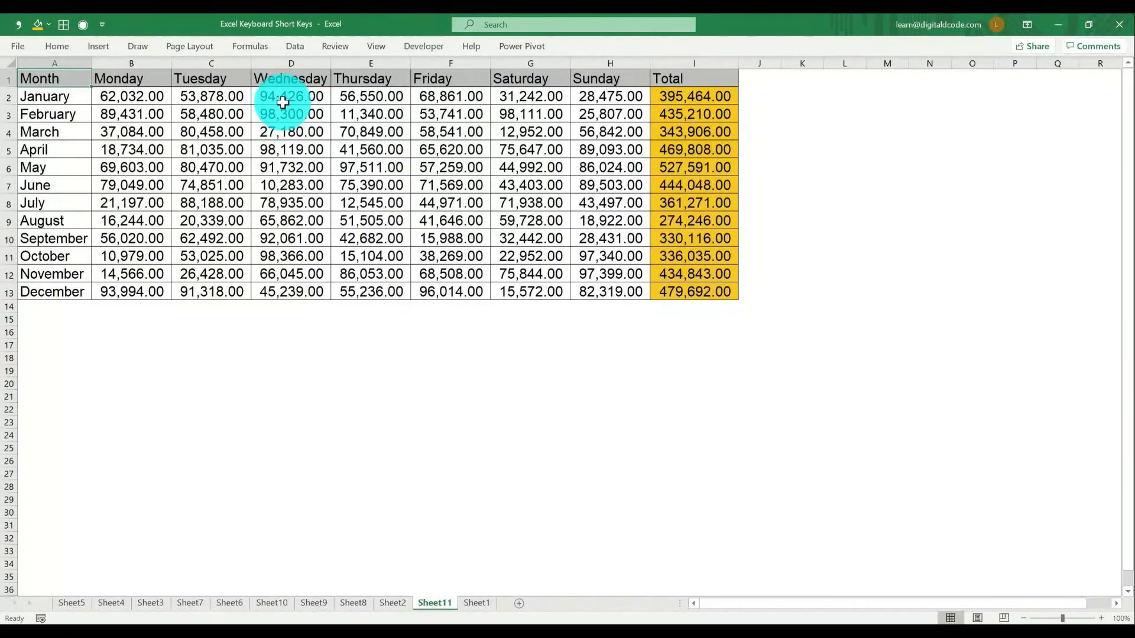